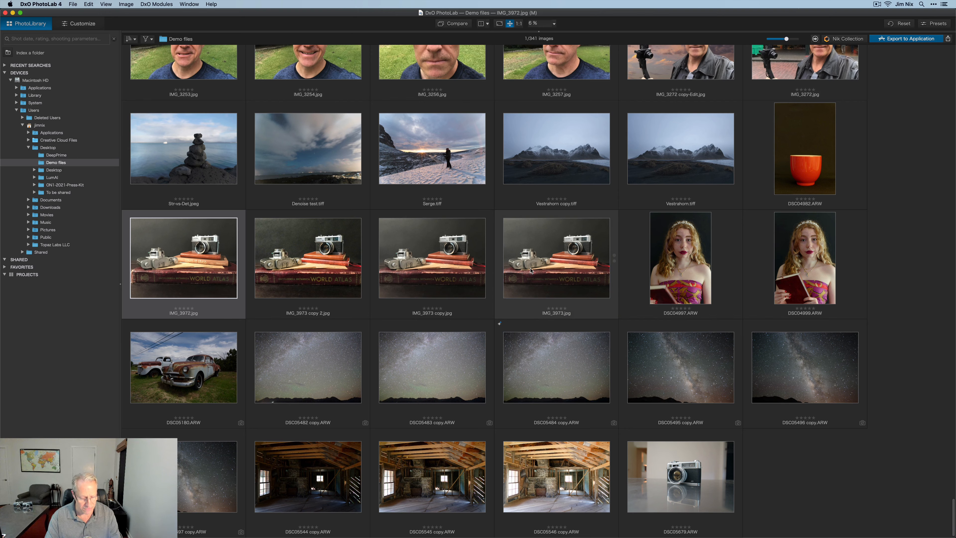
Batch-rename the four adjacent images from IMG_3972.jpg through IMG_3973.jpg, adding the text "vintage" after each name
{"action": "left_click", "coordinate": [531, 270], "text": "shift"}
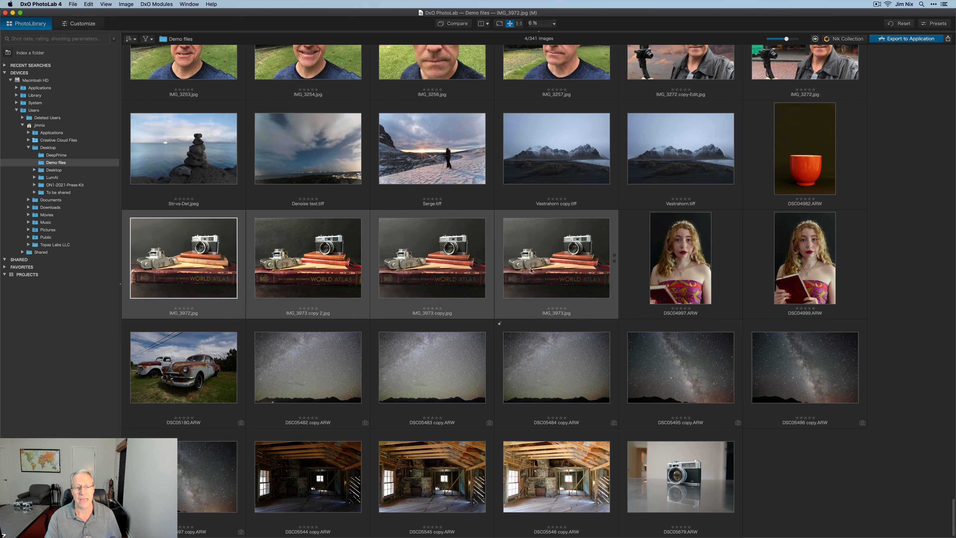
{"action": "mouse_move", "coordinate": [530, 270]}
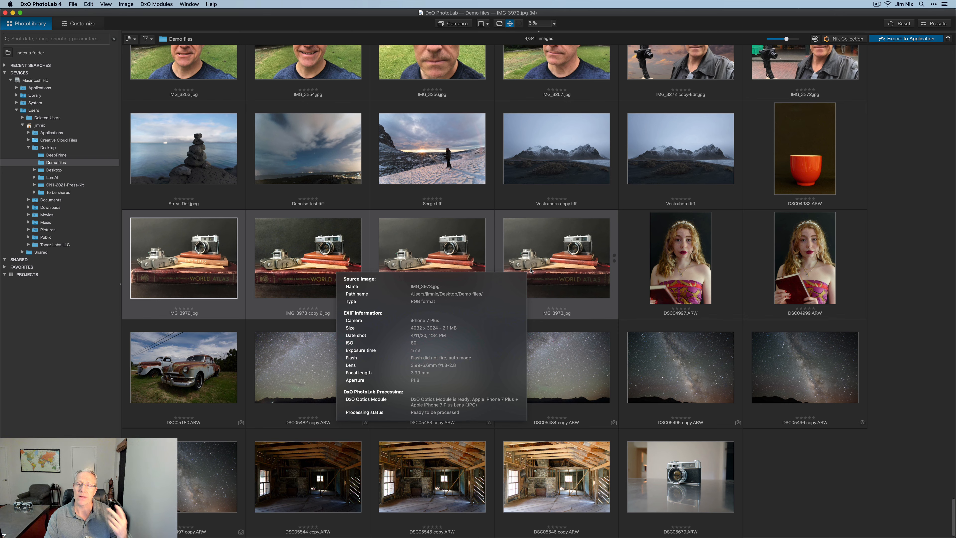
{"action": "left_click", "coordinate": [121, 4]}
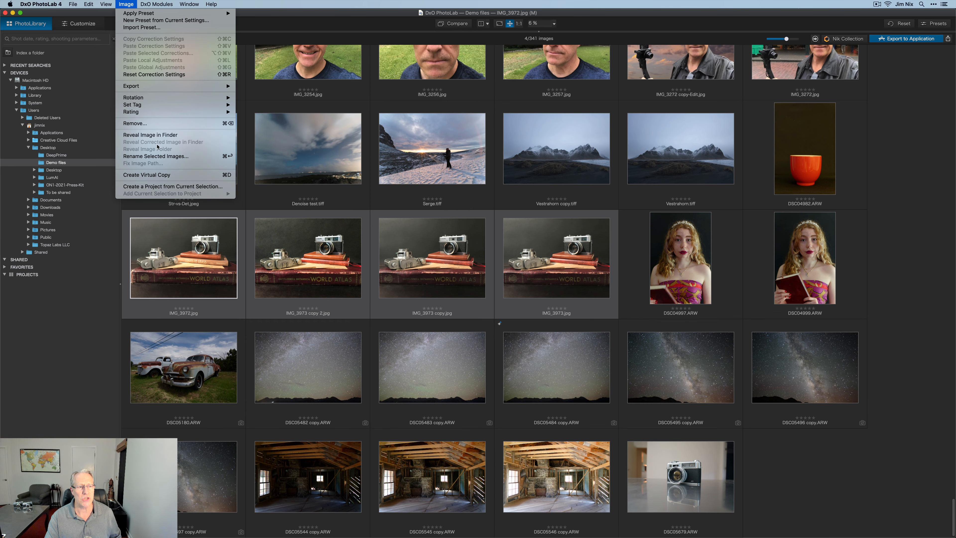
{"action": "left_click", "coordinate": [159, 156]}
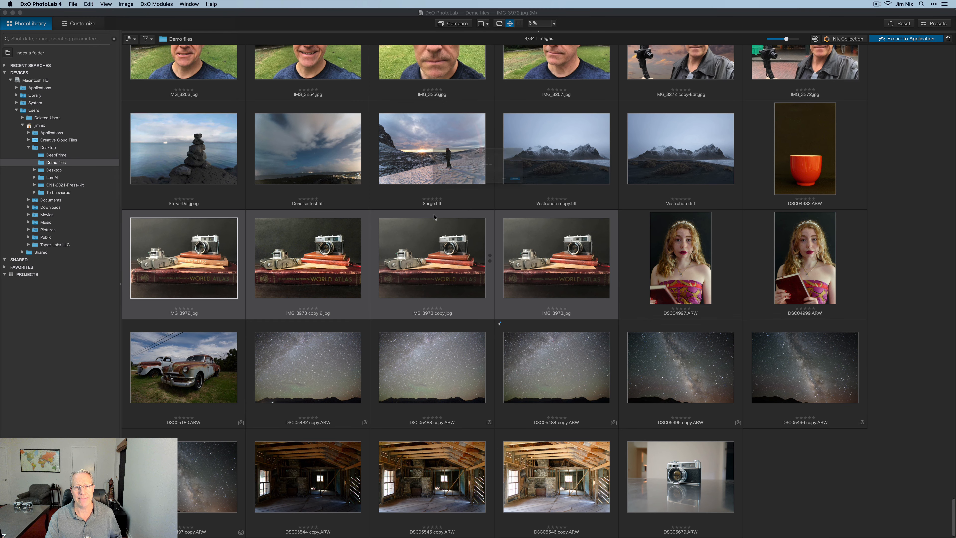
{"action": "left_click", "coordinate": [472, 151]}
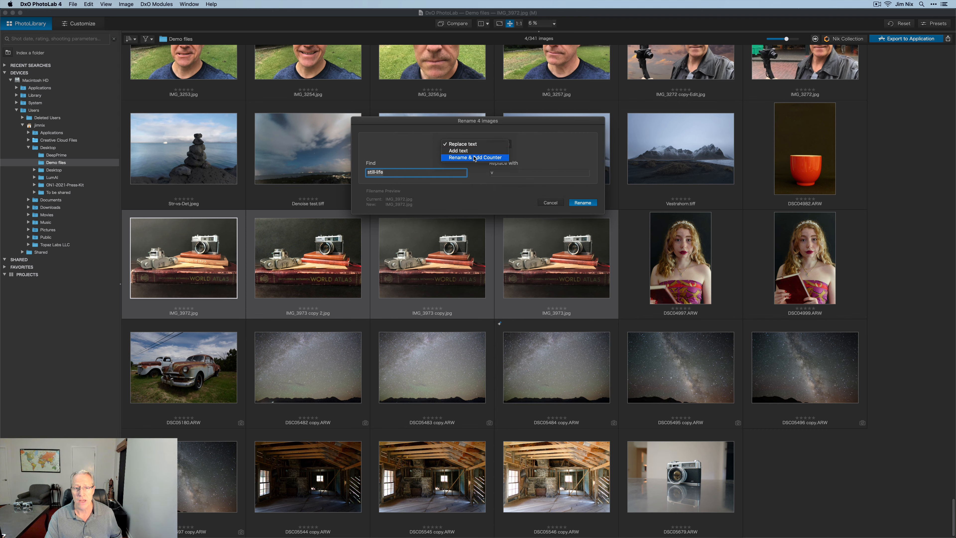
{"action": "left_click", "coordinate": [473, 151]}
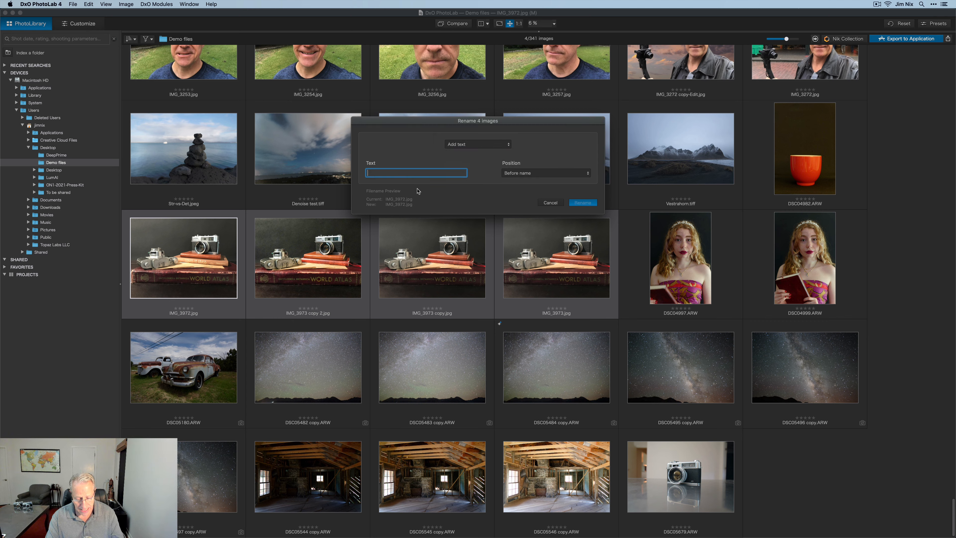
{"action": "type", "text": "vintage"}
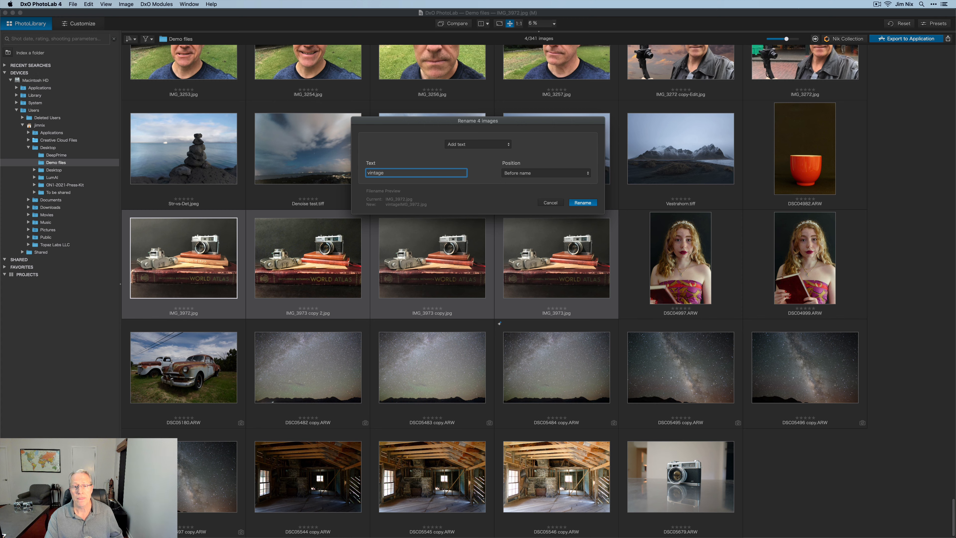
{"action": "left_click", "coordinate": [530, 174]}
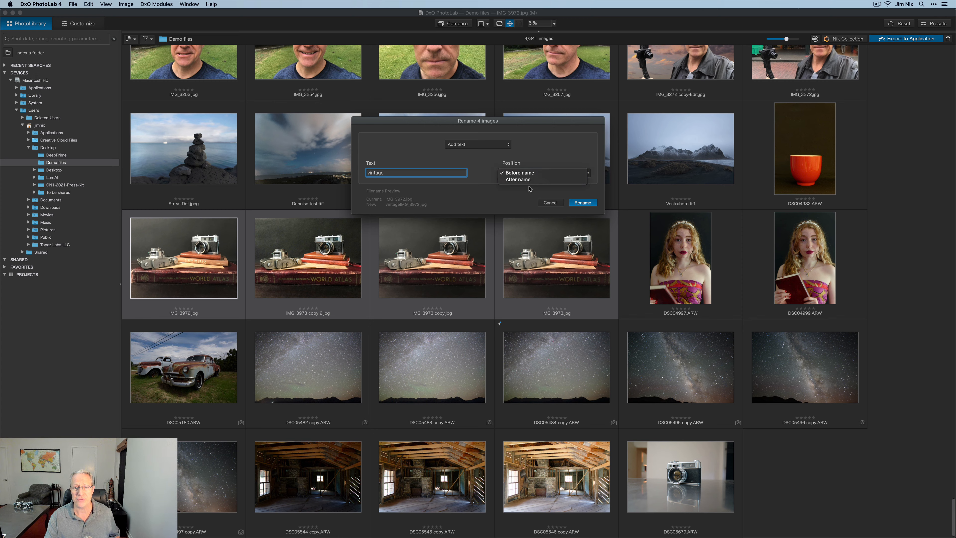
{"action": "left_click", "coordinate": [531, 179]}
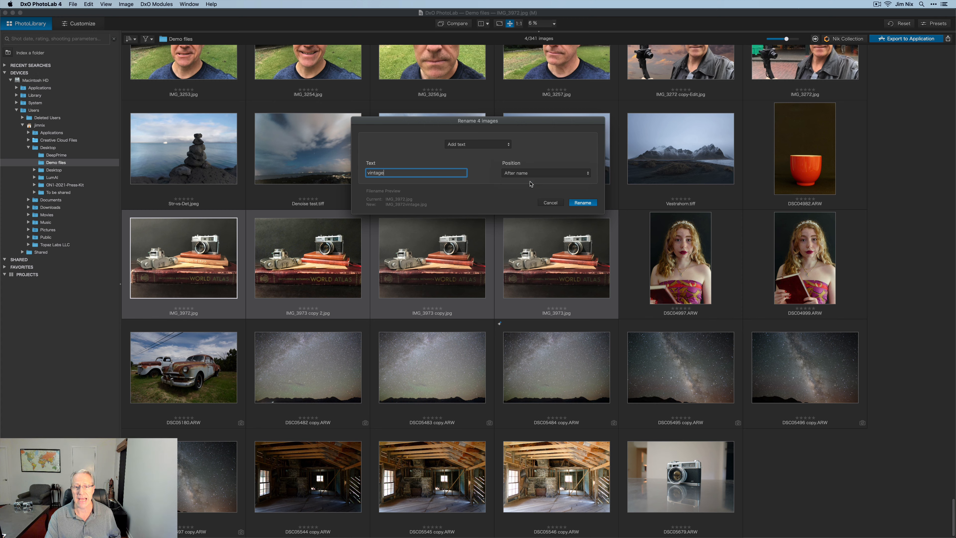
{"action": "left_click", "coordinate": [586, 205]}
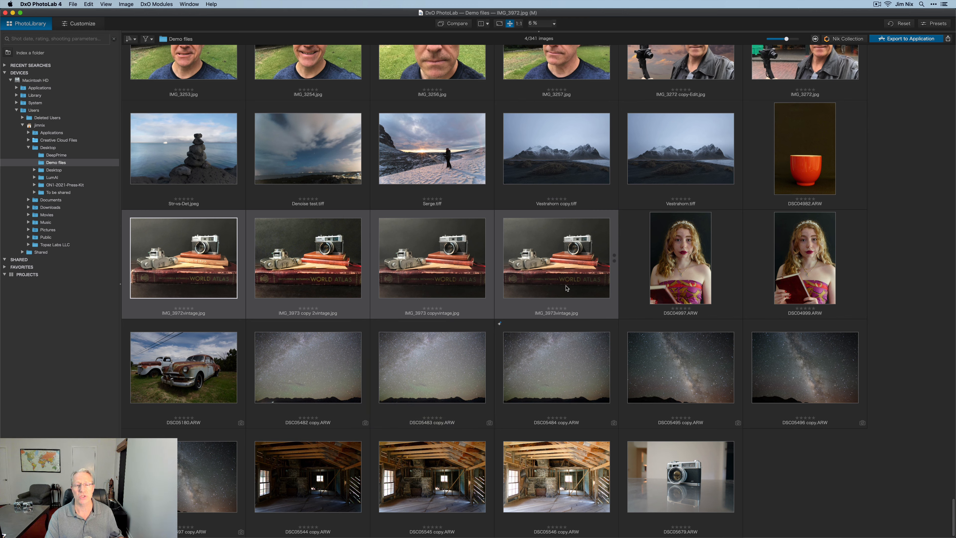
{"action": "mouse_move", "coordinate": [566, 288]}
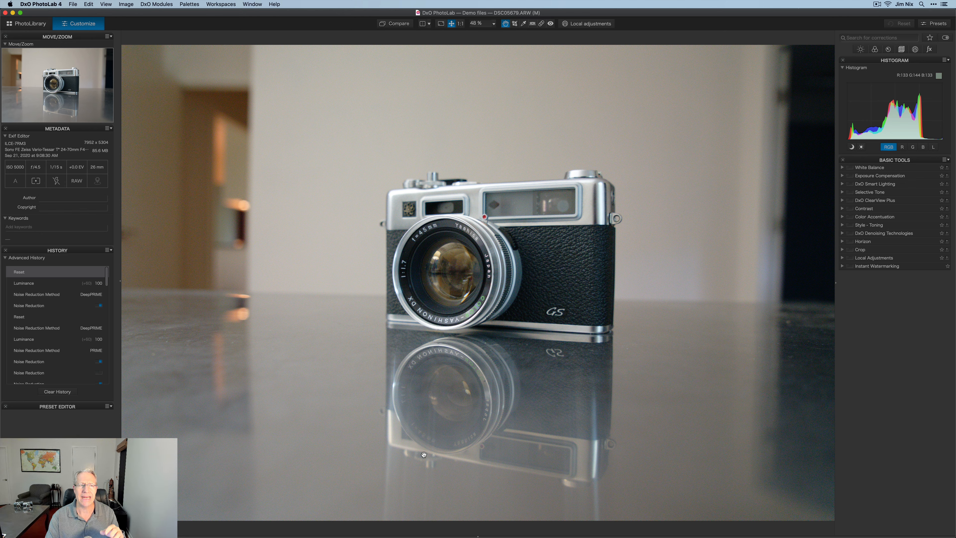
Return to the photo library, reopen DSC05679.ARW for customizing, and hide the filmstrip
{"action": "left_click", "coordinate": [26, 24]}
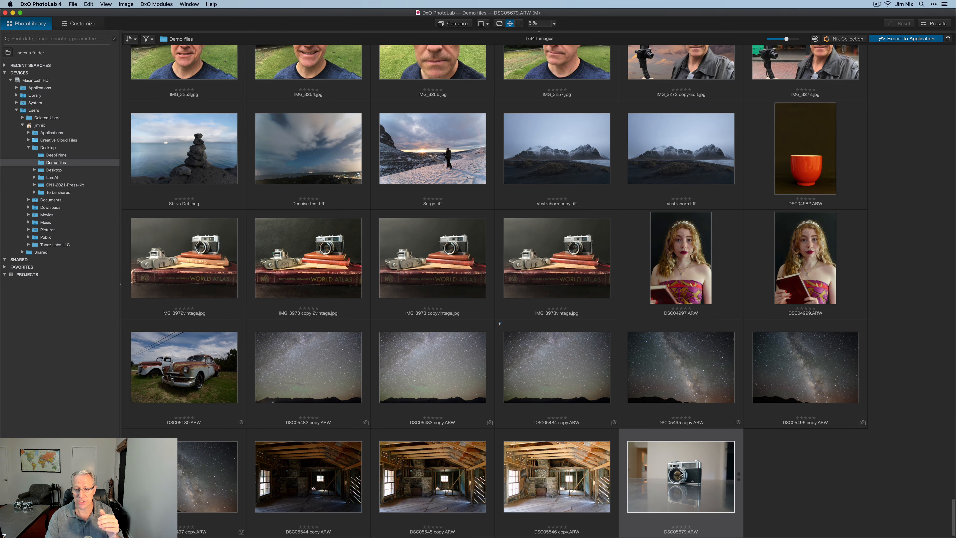
{"action": "double_click", "coordinate": [682, 477]}
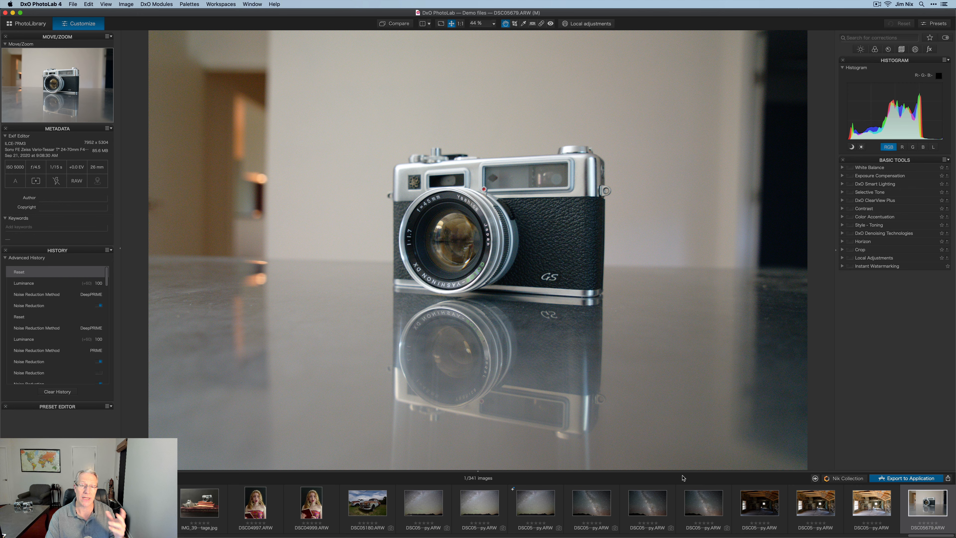
{"action": "left_click_drag", "start_coordinate": [478, 472], "coordinate": [477, 529]}
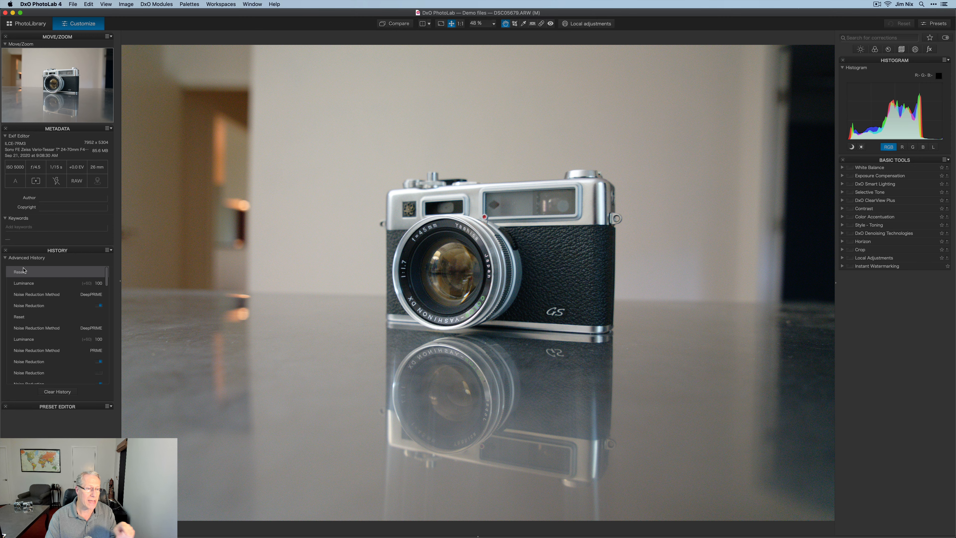
Examine the Advanced History list of DSC05679.ARW, going through its noise reduction, watermark and lens sharpness entries
{"action": "left_click", "coordinate": [120, 280]}
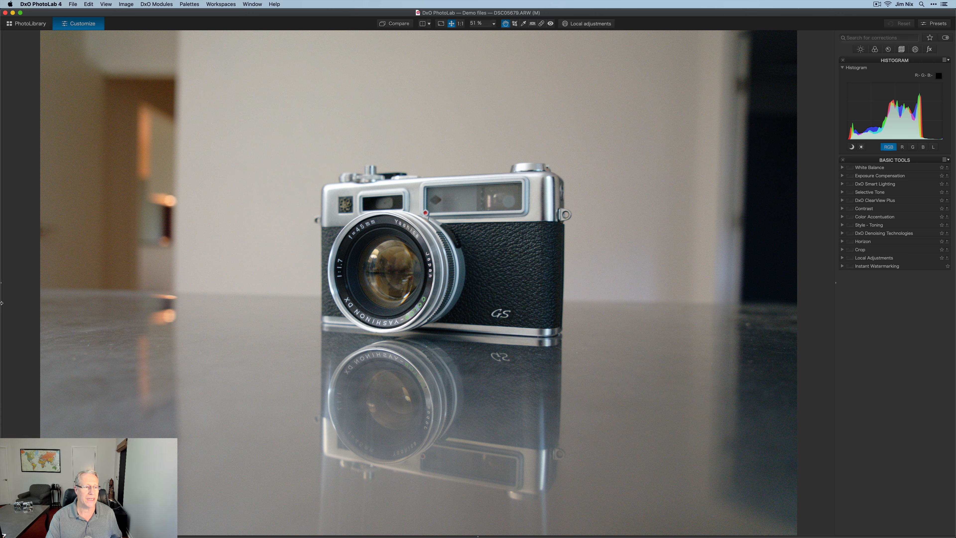
{"action": "left_click", "coordinate": [2, 284]}
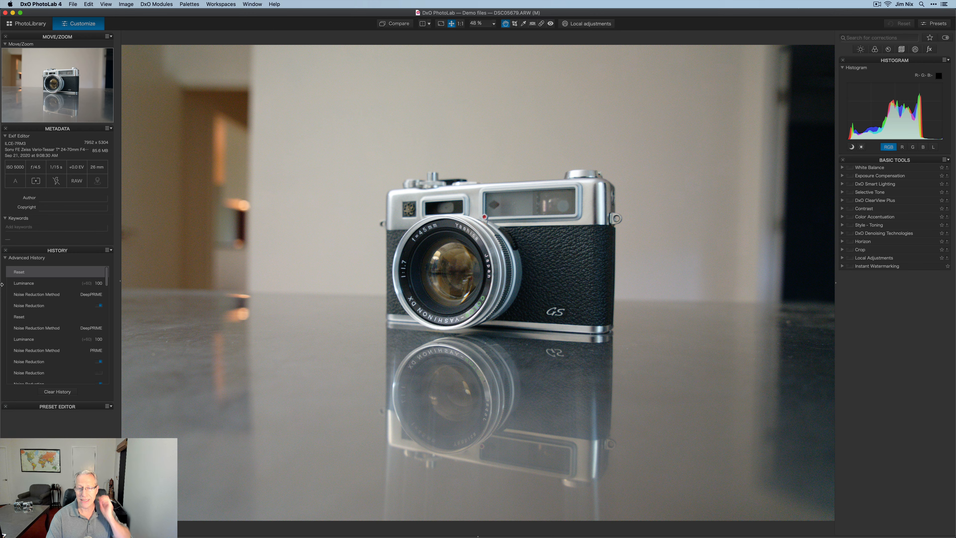
{"action": "scroll", "coordinate": [42, 342], "scroll_direction": "down", "scroll_amount": 10}
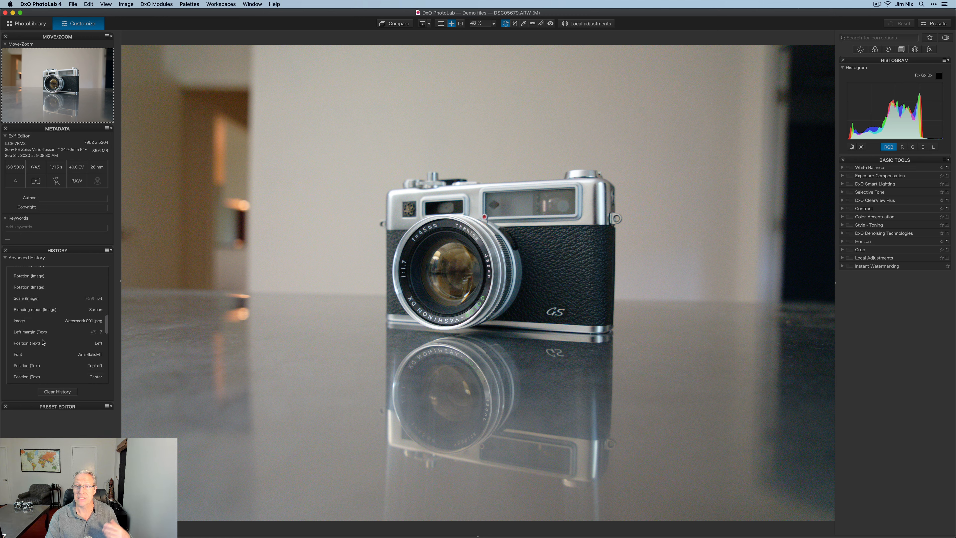
{"action": "scroll", "coordinate": [43, 342], "scroll_direction": "down", "scroll_amount": 10}
{"action": "scroll", "coordinate": [43, 342], "scroll_direction": "up", "scroll_amount": 2}
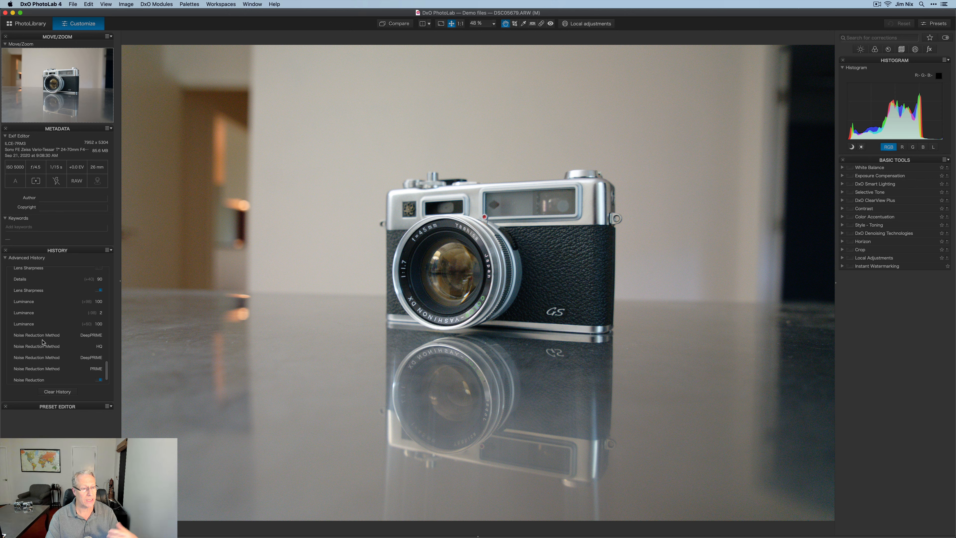
{"action": "scroll", "coordinate": [43, 342], "scroll_direction": "up", "scroll_amount": 10}
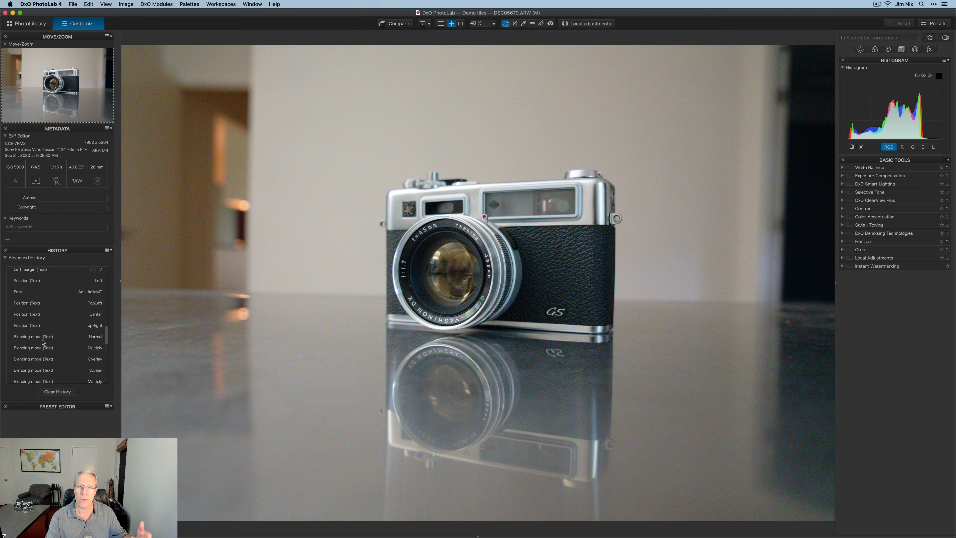
{"action": "scroll", "coordinate": [42, 342], "scroll_direction": "up", "scroll_amount": 10}
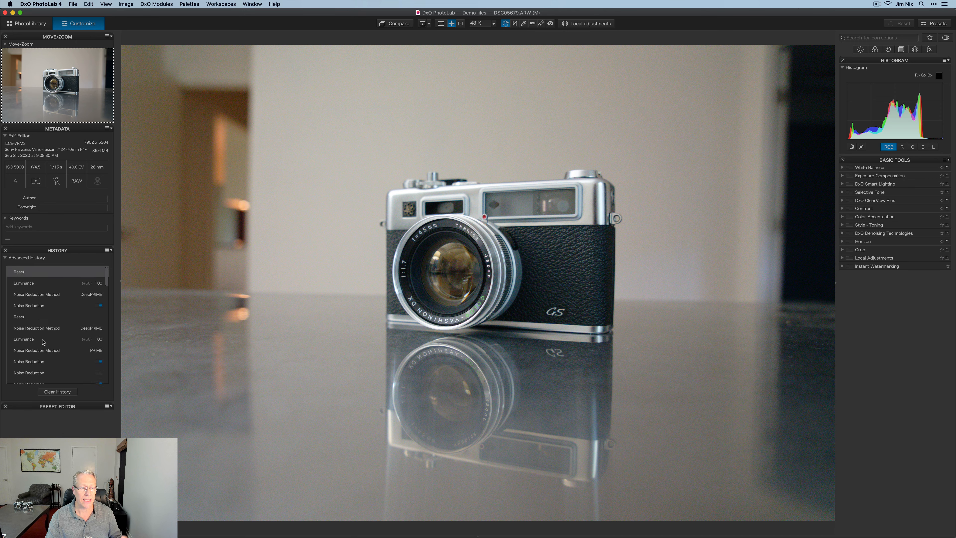
{"action": "scroll", "coordinate": [52, 354], "scroll_direction": "down", "scroll_amount": 5}
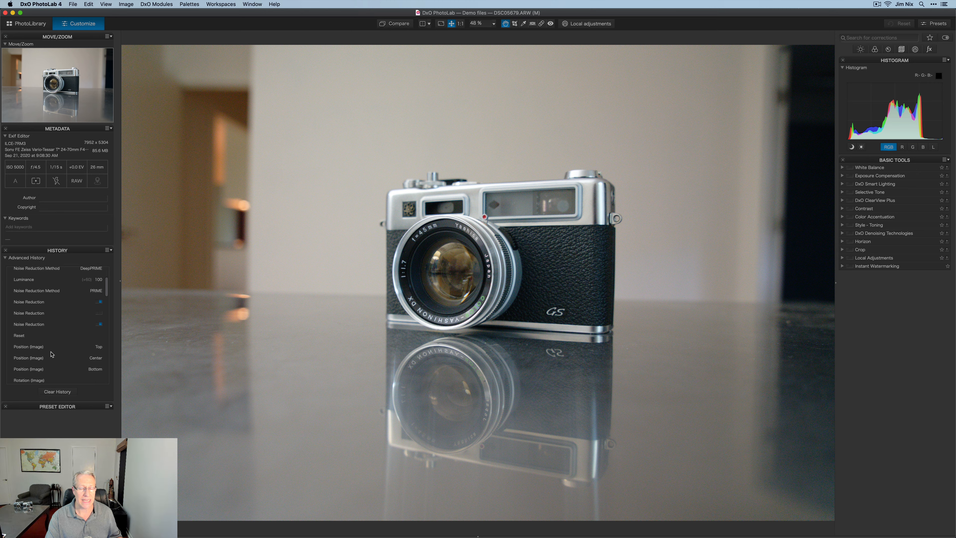
{"action": "scroll", "coordinate": [52, 354], "scroll_direction": "down", "scroll_amount": 3}
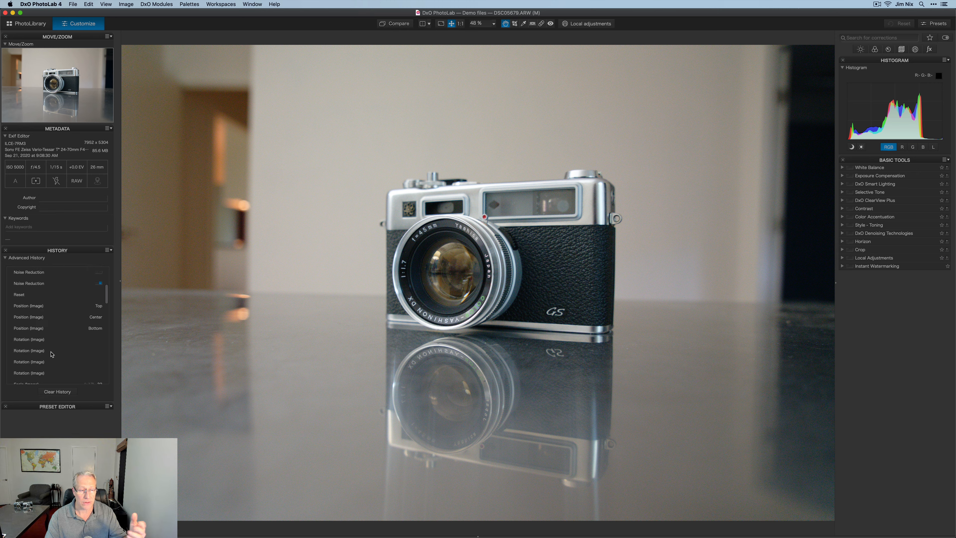
{"action": "scroll", "coordinate": [52, 354], "scroll_direction": "down", "scroll_amount": 4}
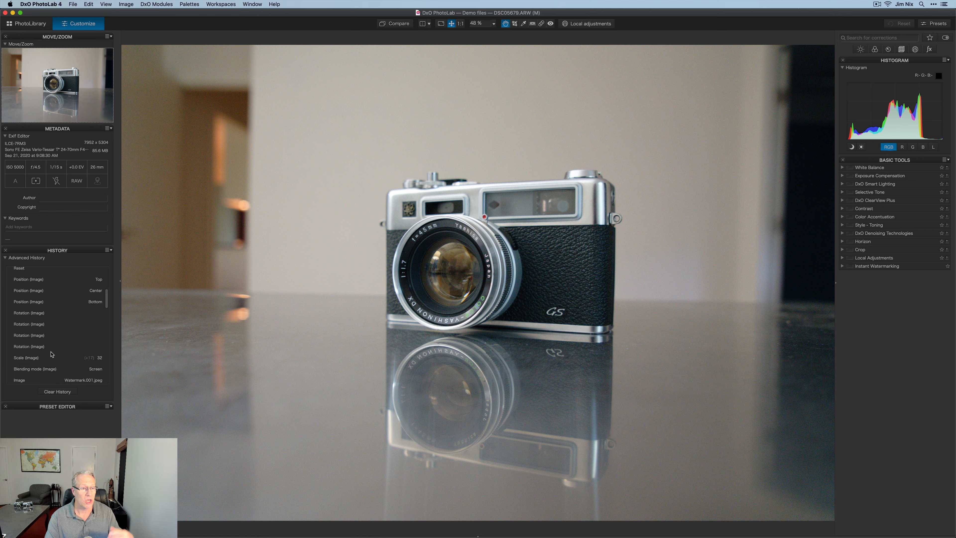
{"action": "scroll", "coordinate": [53, 357], "scroll_direction": "down", "scroll_amount": 1}
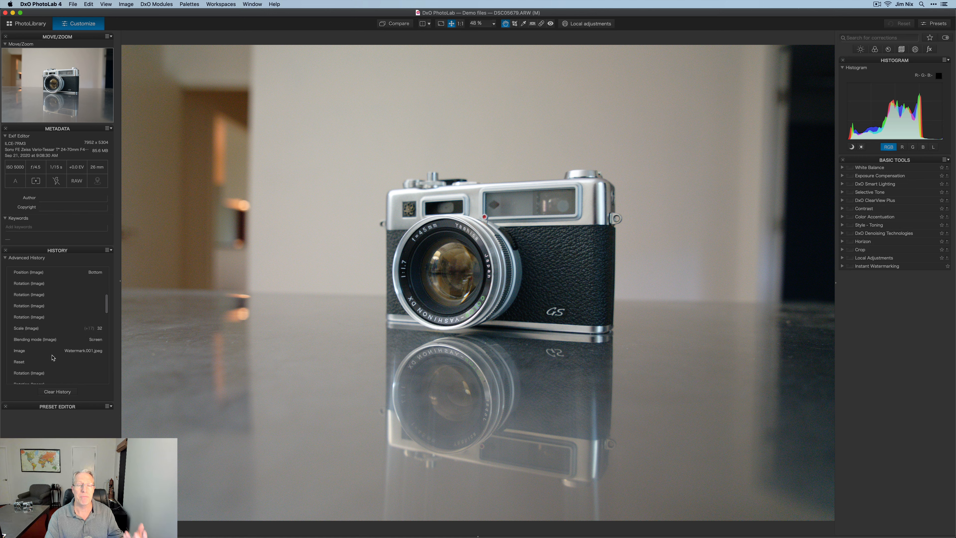
{"action": "scroll", "coordinate": [53, 357], "scroll_direction": "up", "scroll_amount": 10}
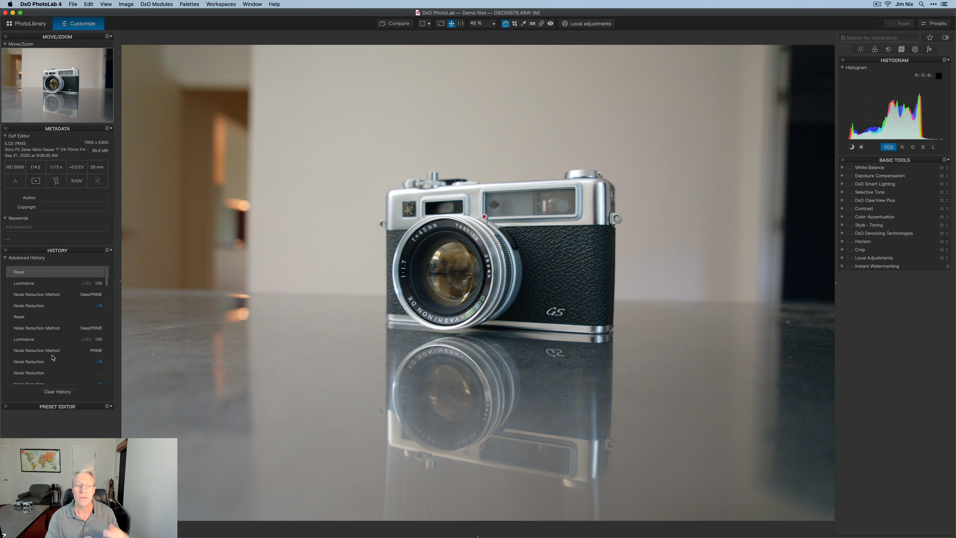
Add the Crop correction to the History palette and collapse the group of palettes that contains it
{"action": "left_click", "coordinate": [119, 283]}
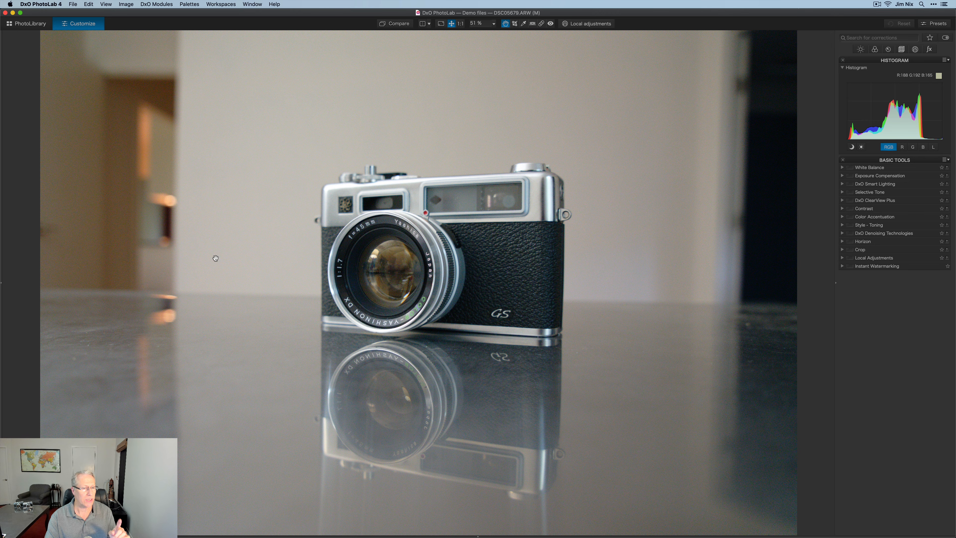
{"action": "left_click", "coordinate": [1, 282]}
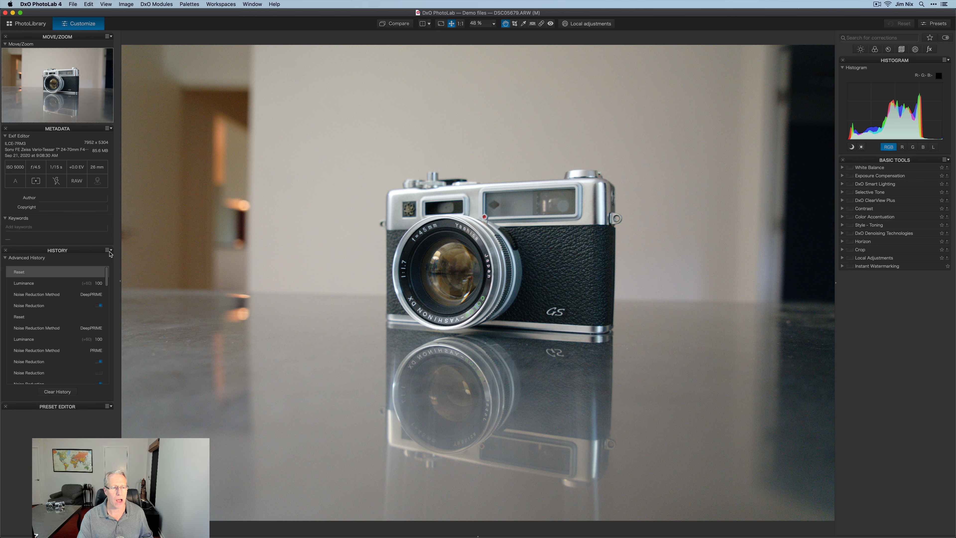
{"action": "left_click", "coordinate": [109, 251]}
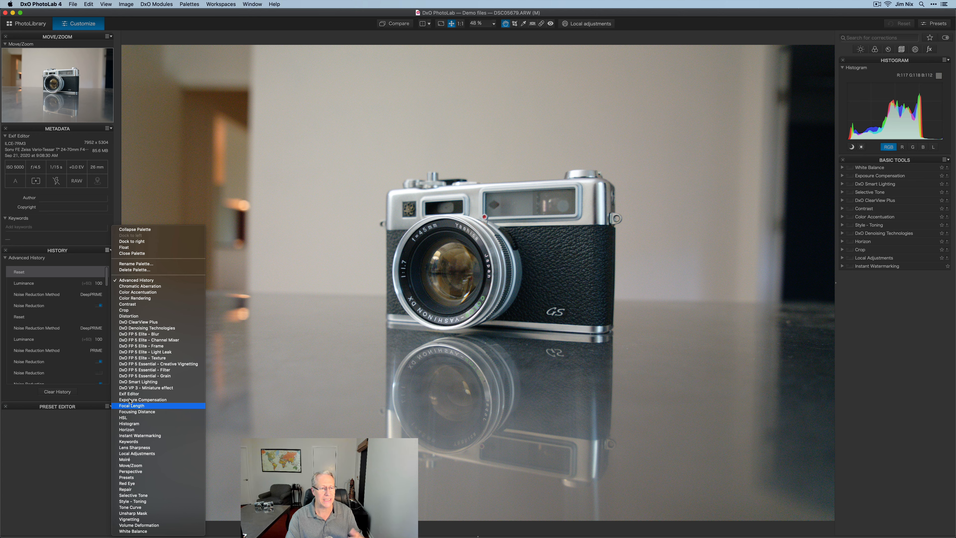
{"action": "left_click", "coordinate": [151, 311]}
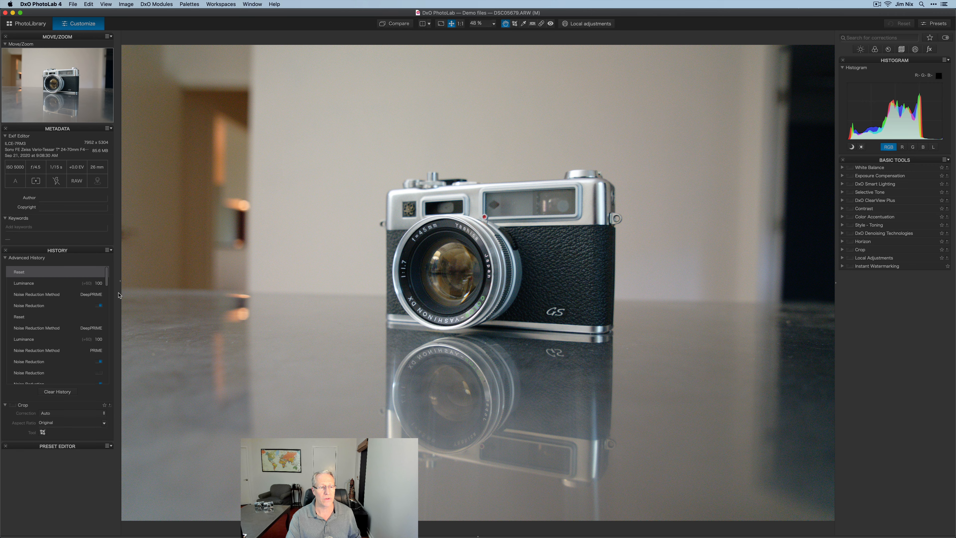
{"action": "left_click", "coordinate": [120, 281]}
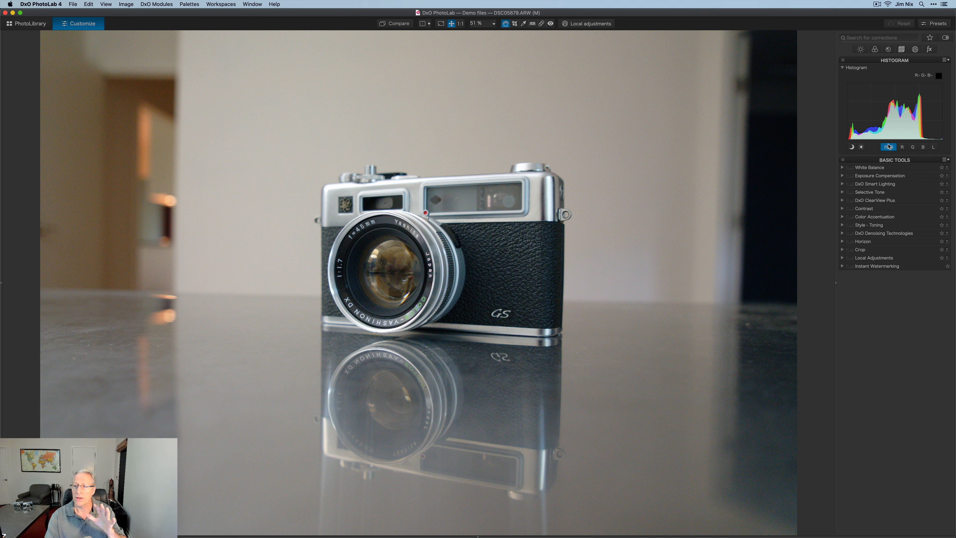
Add the HSL correction to the Histogram palette
{"action": "left_click", "coordinate": [946, 61]}
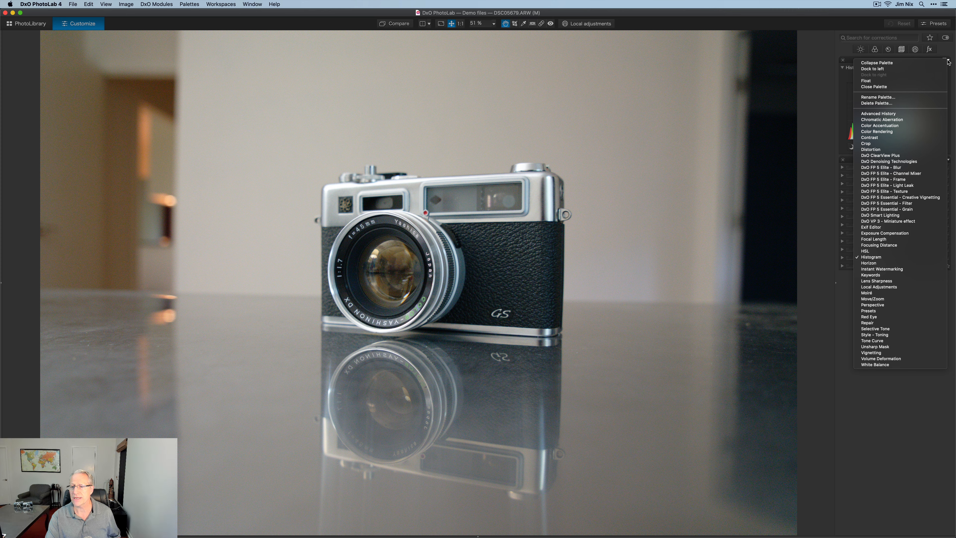
{"action": "left_click", "coordinate": [871, 251]}
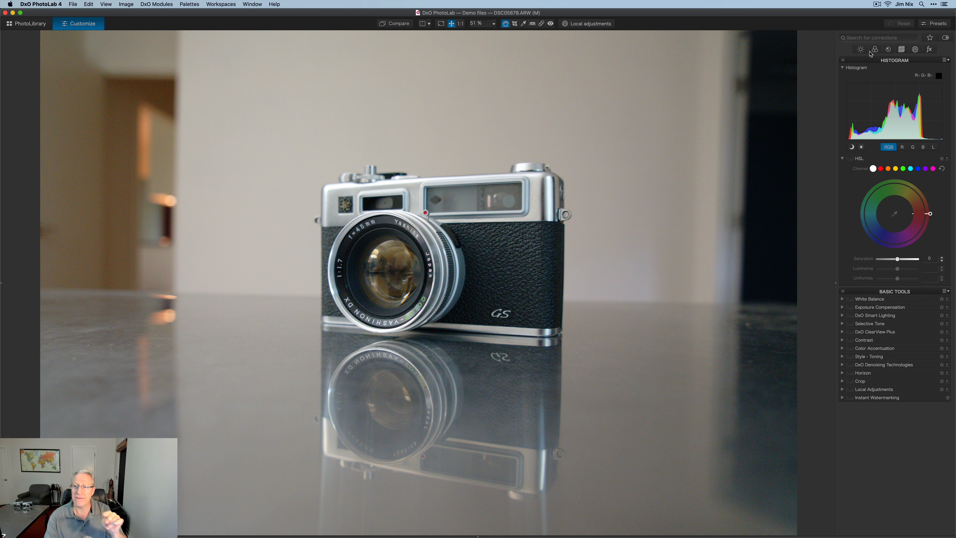
Browse the correction categories for light, color and detail, ending on the one with DxO Denoising Technologies
{"action": "left_click", "coordinate": [860, 50]}
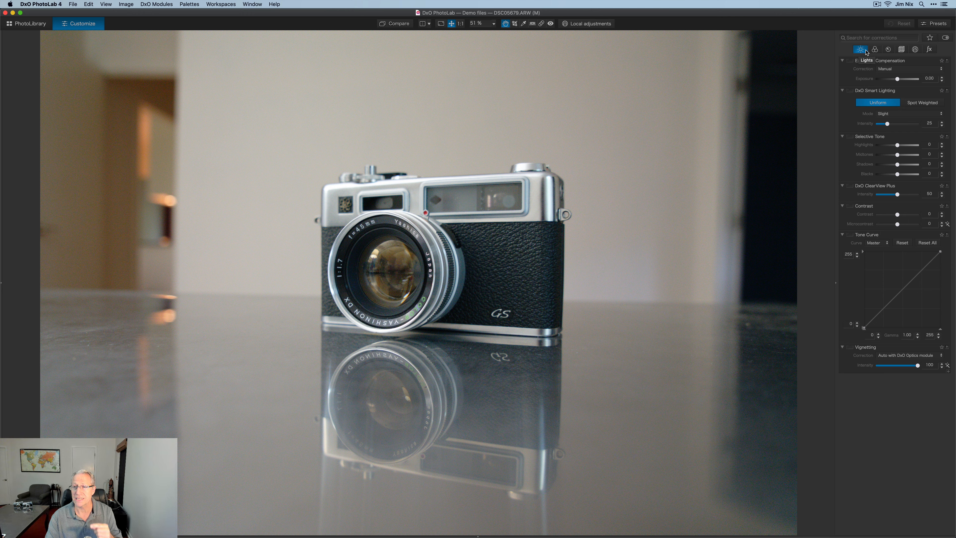
{"action": "left_click", "coordinate": [873, 51]}
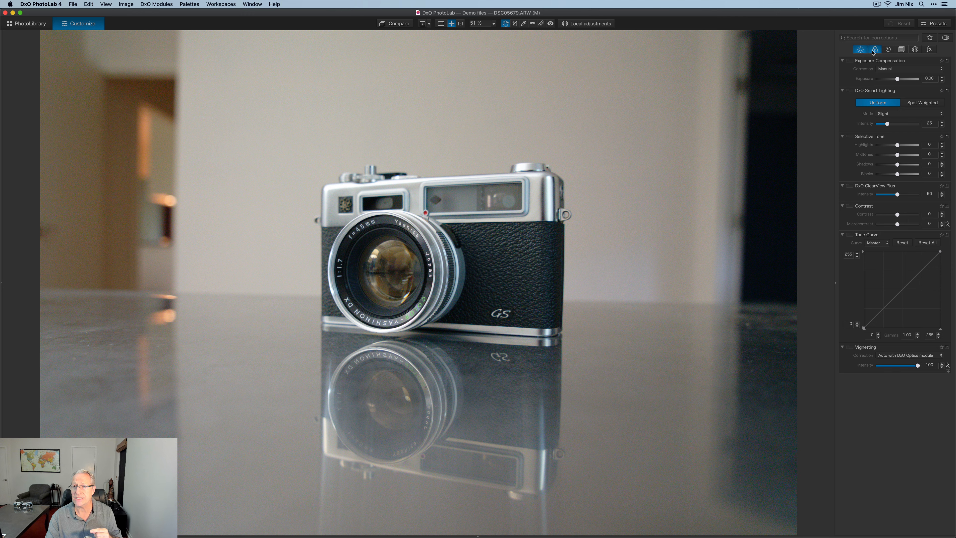
{"action": "left_click", "coordinate": [888, 50]}
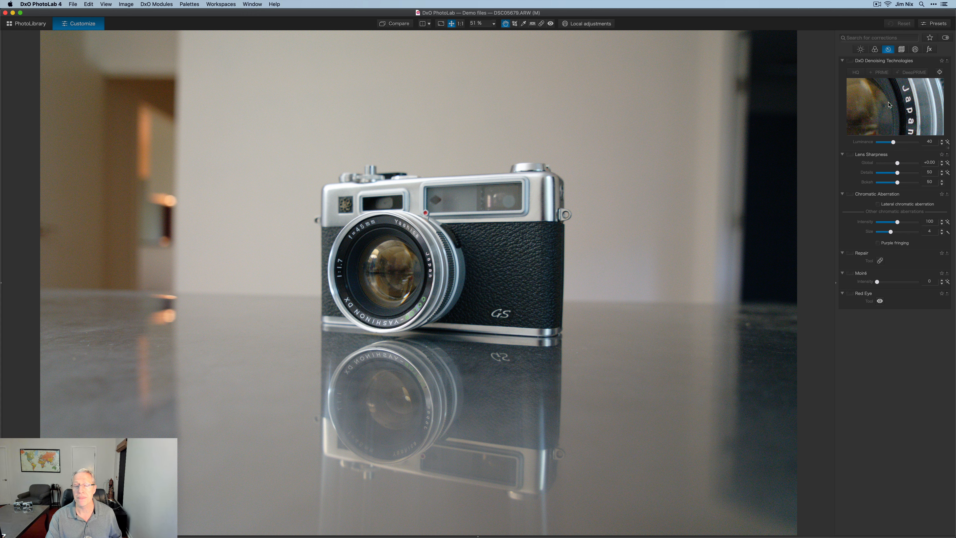
Browse the geometry and local adjustments correction categories, ending on the one with Instant Watermarking
{"action": "left_click", "coordinate": [900, 51]}
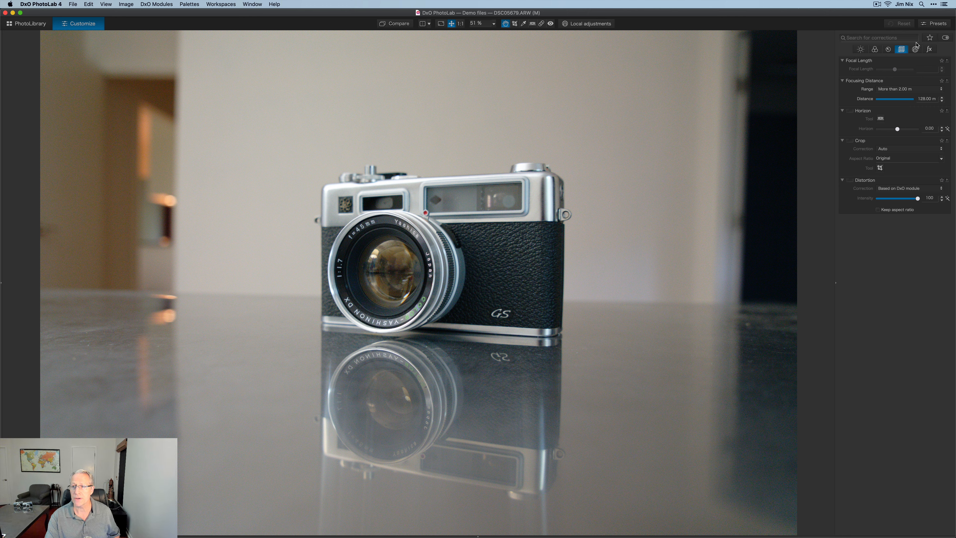
{"action": "left_click", "coordinate": [915, 50]}
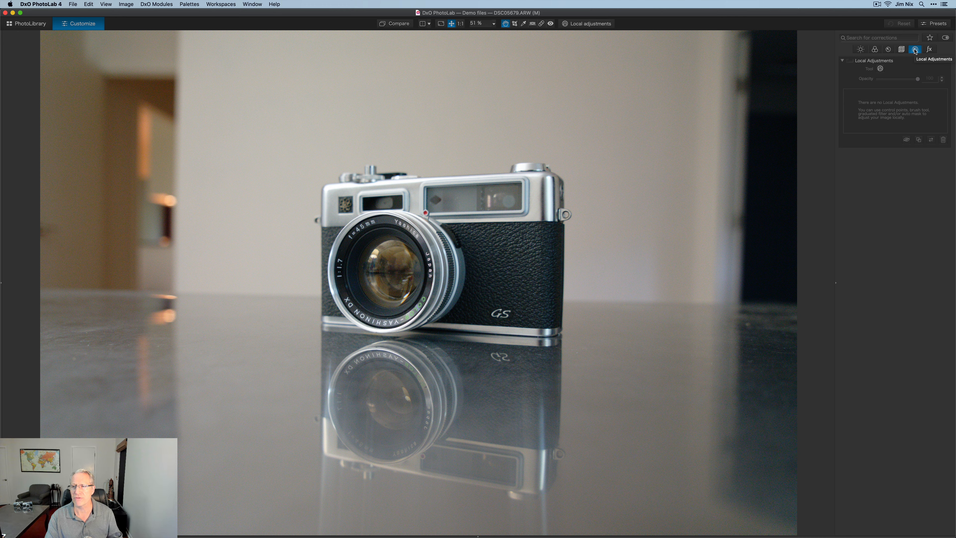
{"action": "left_click", "coordinate": [930, 50]}
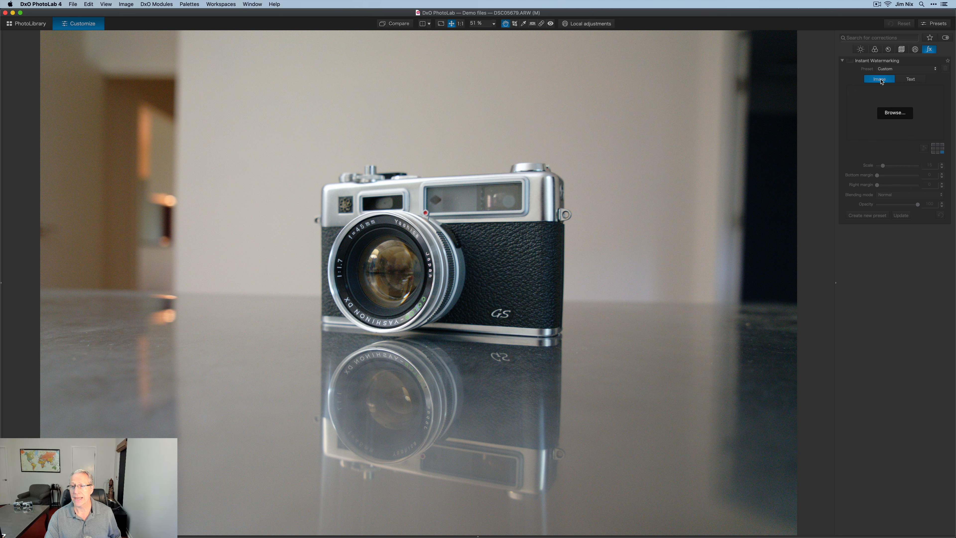
Load Watermark.001.jpeg from the Desktop folder as an image watermark on the photo
{"action": "left_click", "coordinate": [891, 115]}
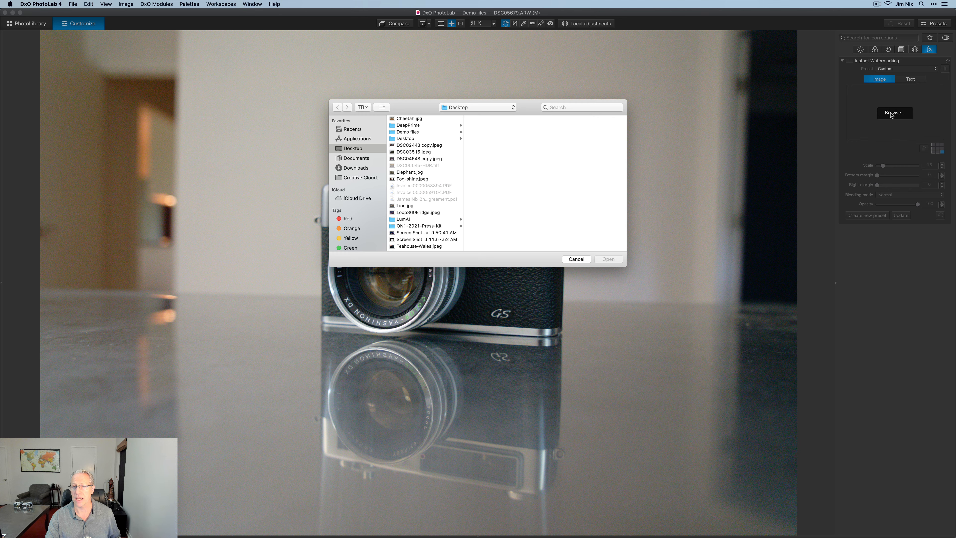
{"action": "scroll", "coordinate": [427, 203], "scroll_direction": "down", "scroll_amount": 3}
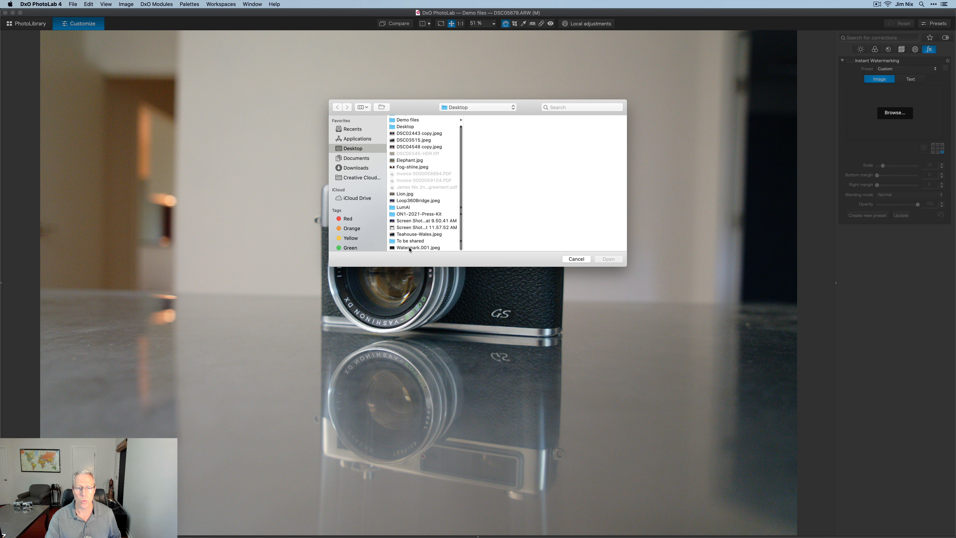
{"action": "left_click", "coordinate": [418, 247]}
{"action": "left_click", "coordinate": [608, 259]}
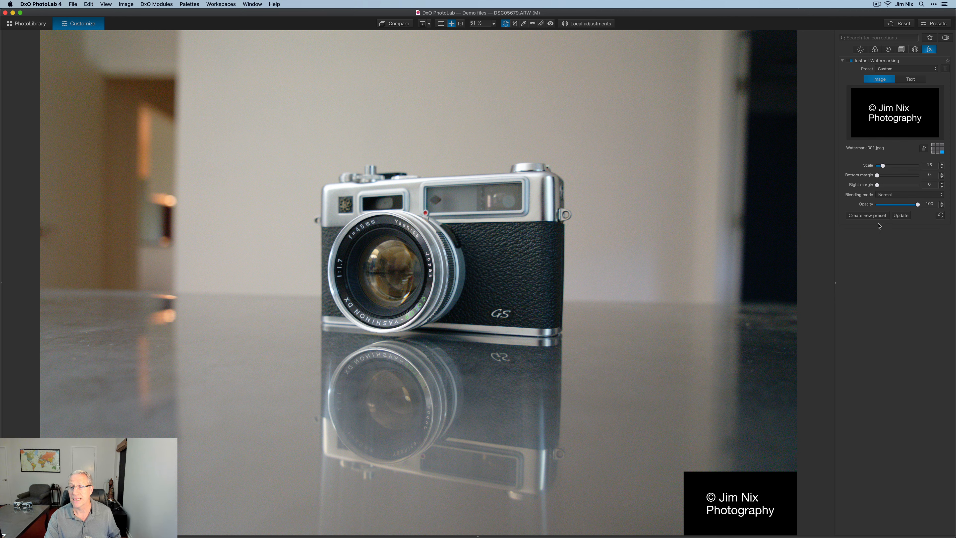
Set the image watermark's blending mode to Screen and its scale to 36, and try out its bottom and right margins
{"action": "left_click", "coordinate": [895, 194]}
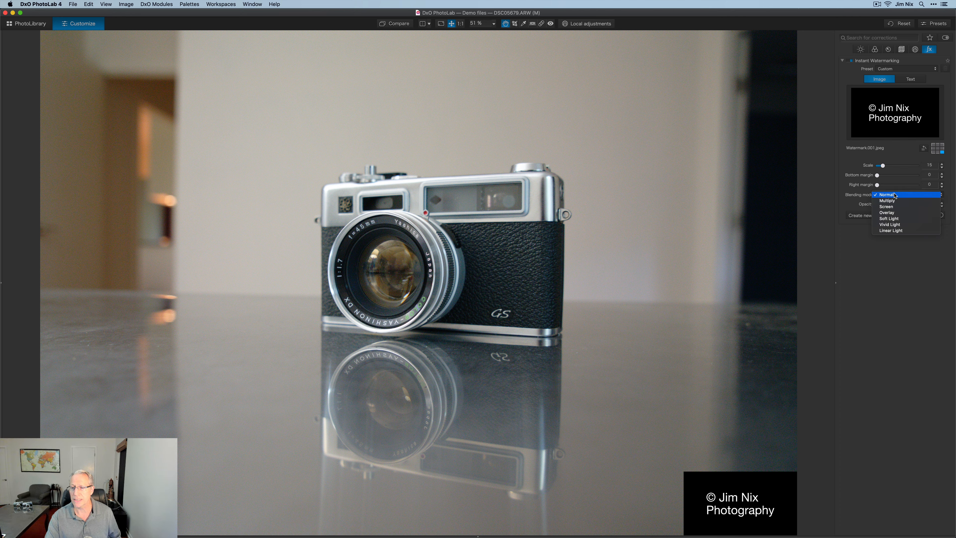
{"action": "left_click", "coordinate": [893, 207]}
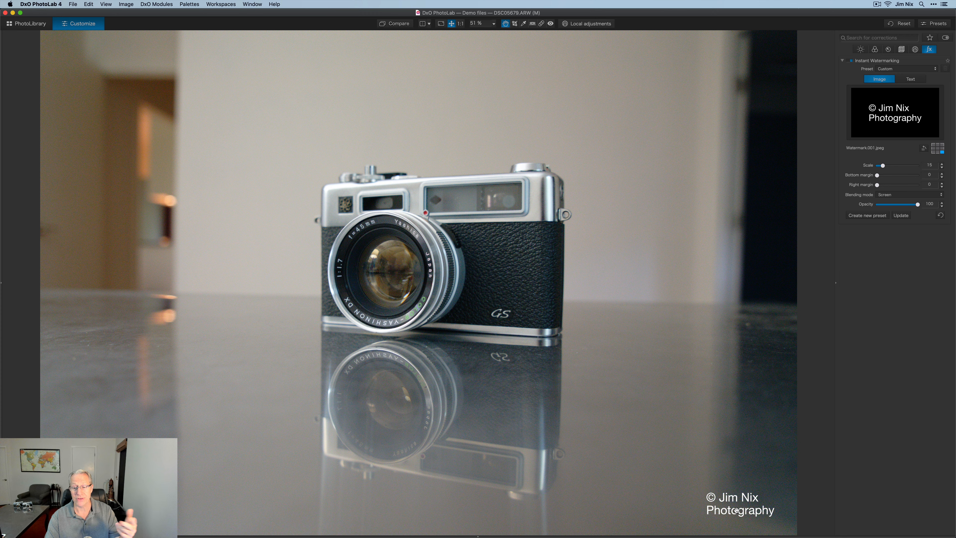
{"action": "left_click_drag", "start_coordinate": [884, 167], "coordinate": [893, 169]}
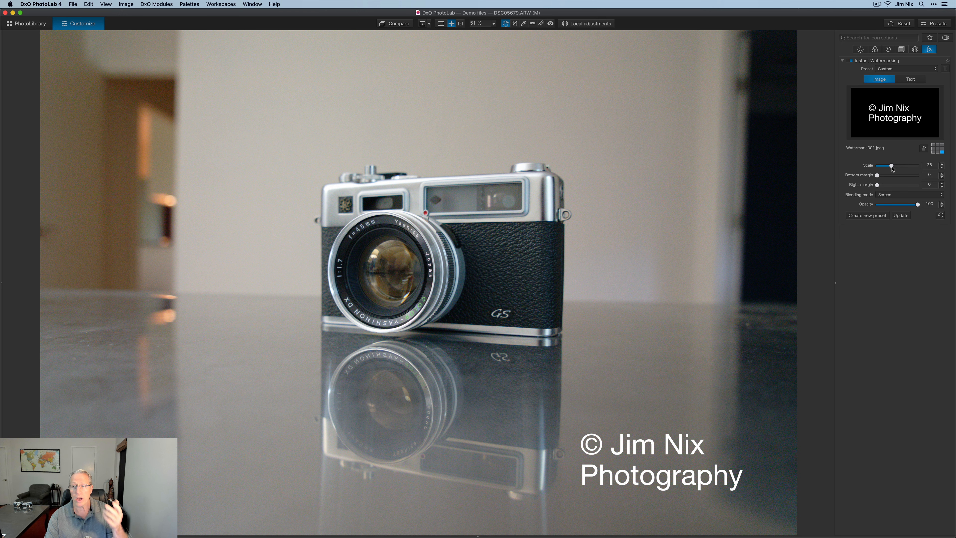
{"action": "mouse_move", "coordinate": [877, 176]}
{"action": "left_mouse_down"}
{"action": "mouse_move", "coordinate": [893, 185]}
{"action": "mouse_move", "coordinate": [865, 187]}
{"action": "left_mouse_up"}
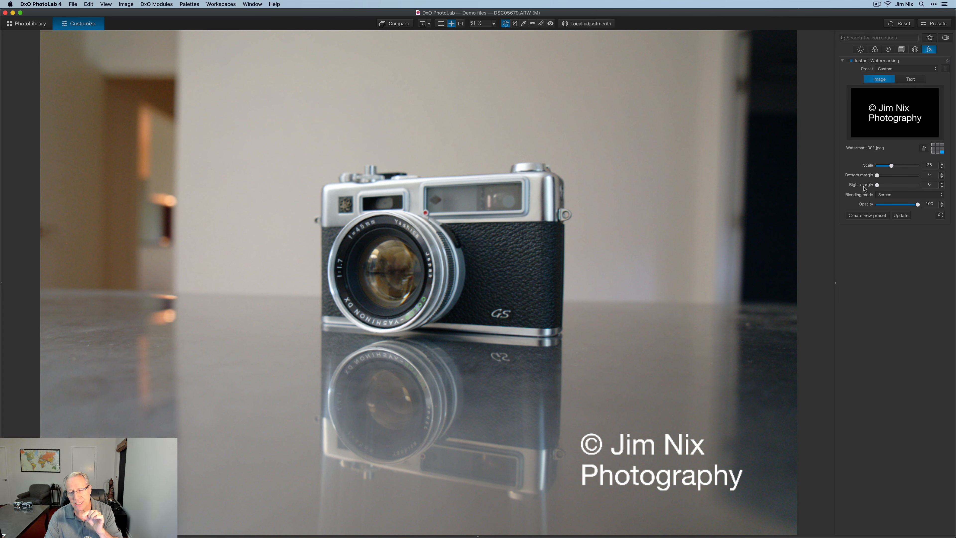
Try the image watermark at the photo's bottom center, center, top right and top left, and test its top and left margins
{"action": "left_click", "coordinate": [939, 152]}
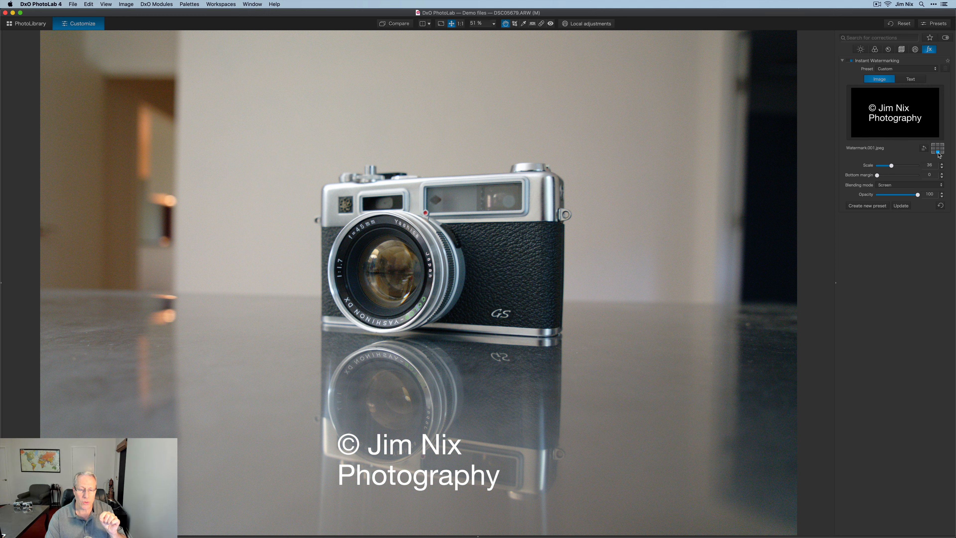
{"action": "left_click", "coordinate": [940, 149]}
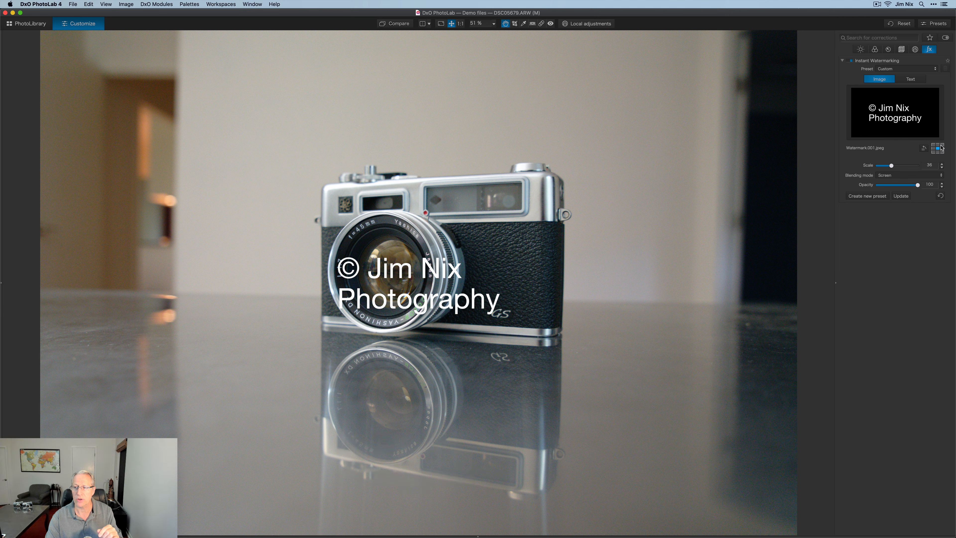
{"action": "left_click", "coordinate": [942, 145]}
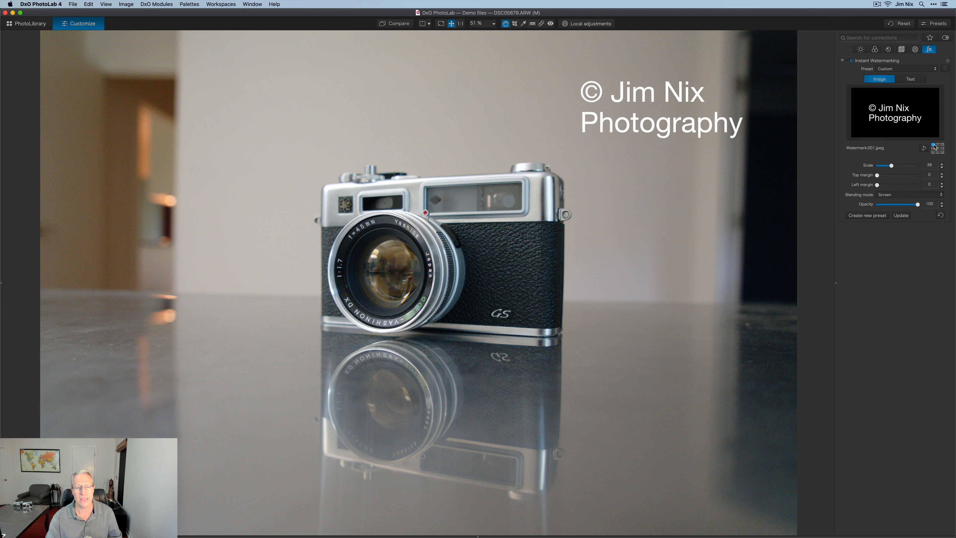
{"action": "left_click", "coordinate": [935, 145]}
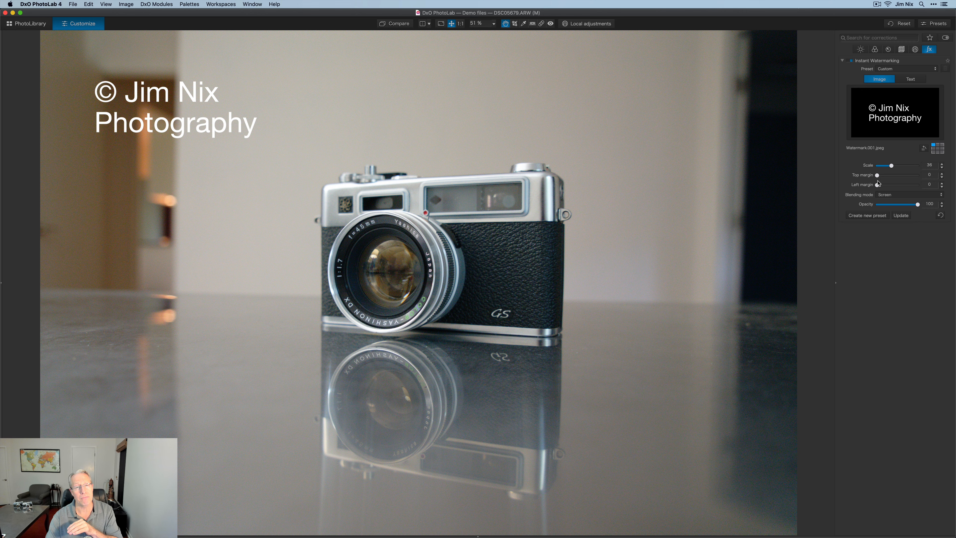
{"action": "left_click_drag", "start_coordinate": [878, 175], "coordinate": [848, 186]}
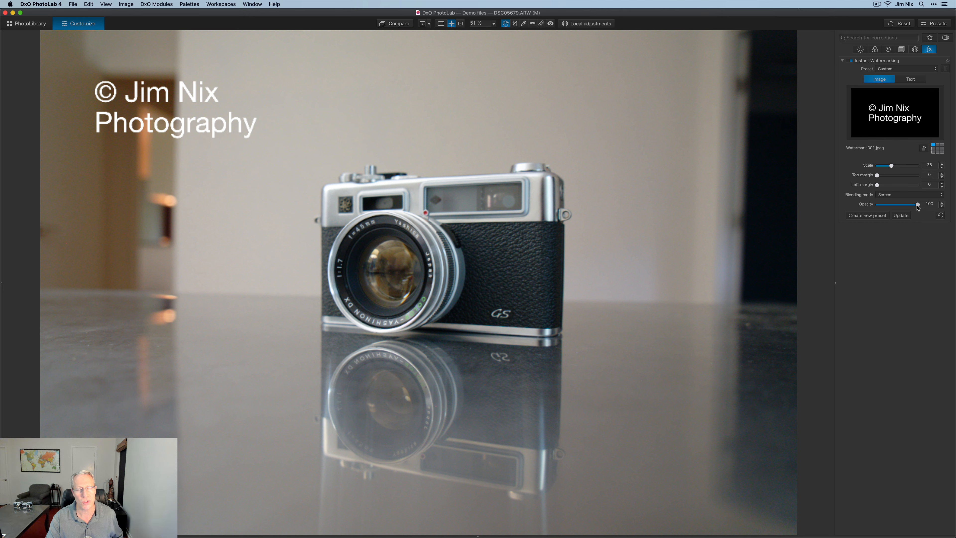
Preview the image watermark at opacity 13 in the photo's top left and center, and restore it to the top left at opacity 100
{"action": "left_click_drag", "start_coordinate": [918, 205], "coordinate": [881, 207]}
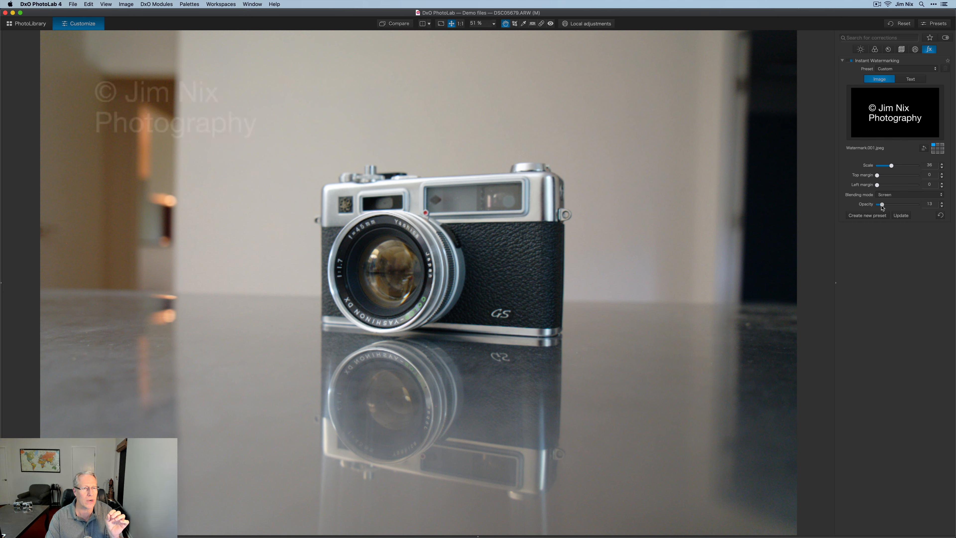
{"action": "left_click", "coordinate": [937, 150]}
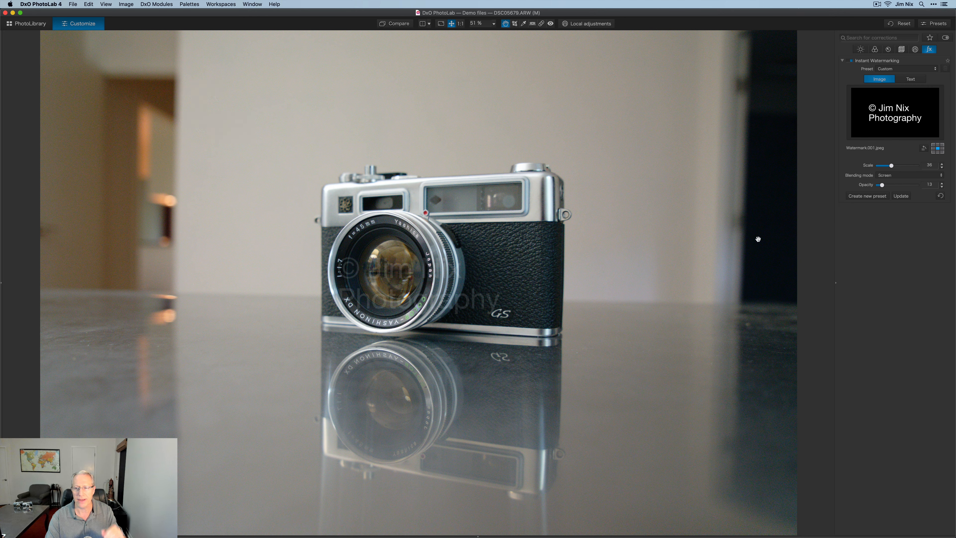
{"action": "left_click", "coordinate": [935, 145]}
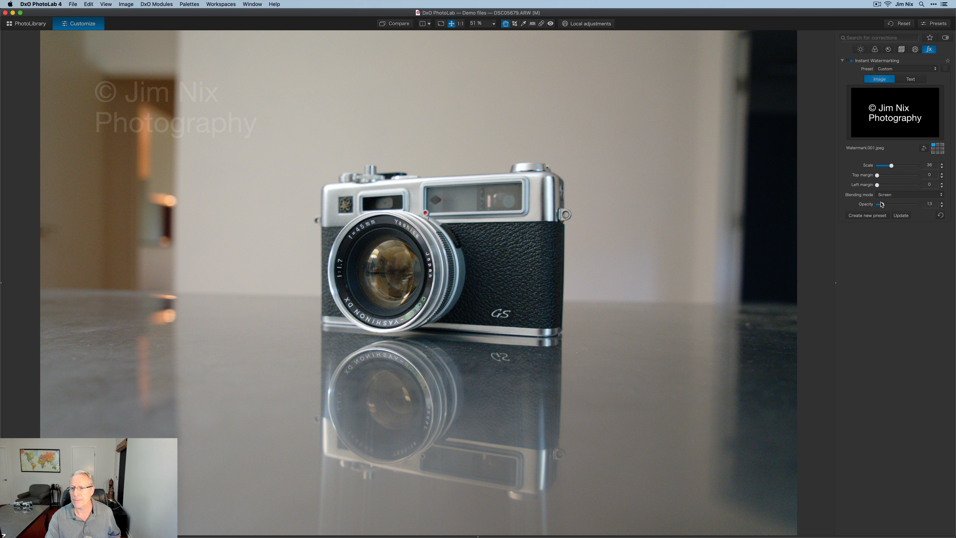
{"action": "left_click_drag", "start_coordinate": [882, 205], "coordinate": [920, 205]}
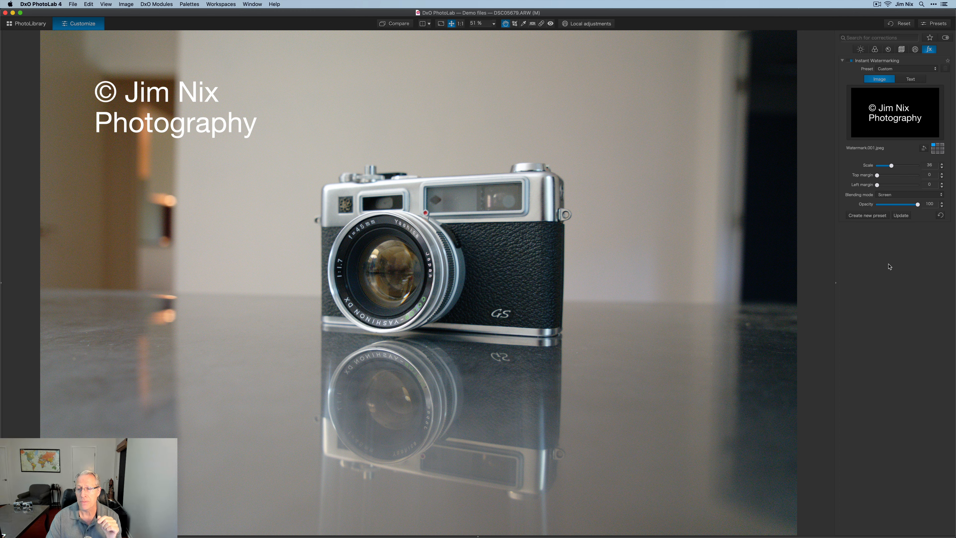
Rotate the image watermark a full turn counterclockwise in 90° steps and reset the photo's corrections
{"action": "left_click", "coordinate": [924, 148]}
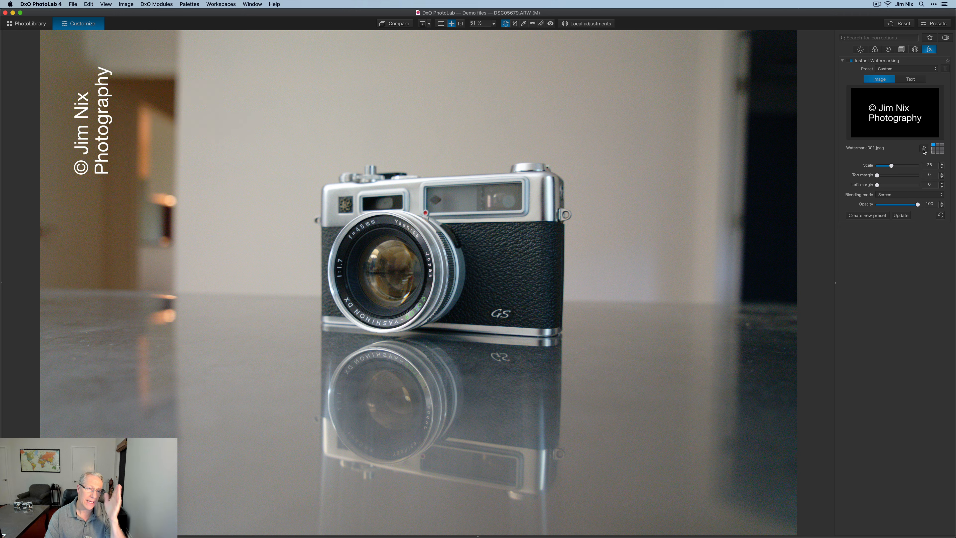
{"action": "left_click", "coordinate": [923, 148]}
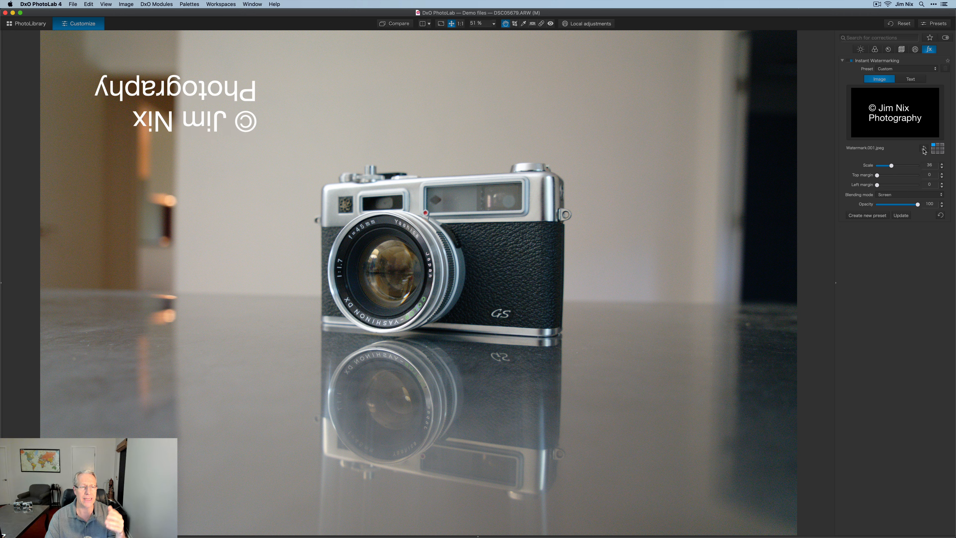
{"action": "left_click", "coordinate": [924, 149]}
{"action": "left_click", "coordinate": [924, 149]}
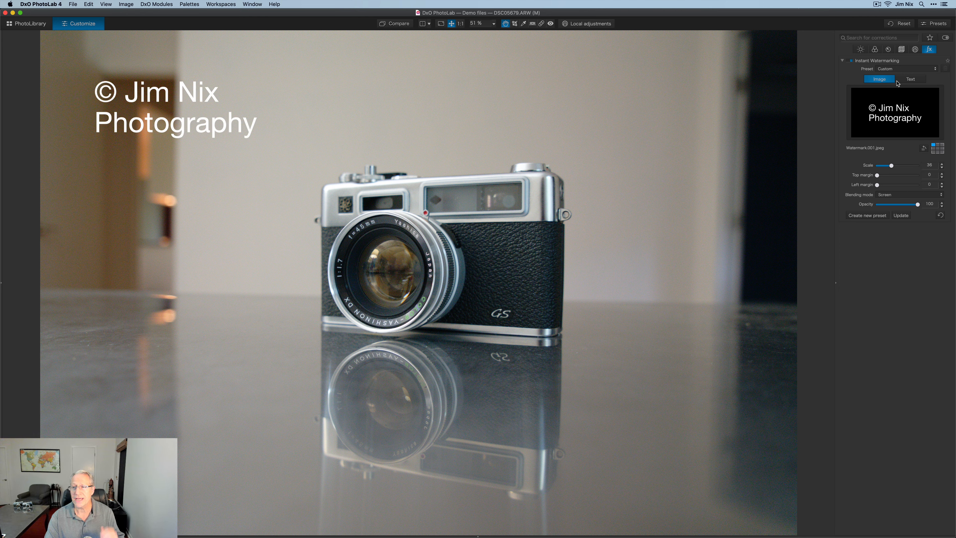
{"action": "left_click", "coordinate": [902, 24]}
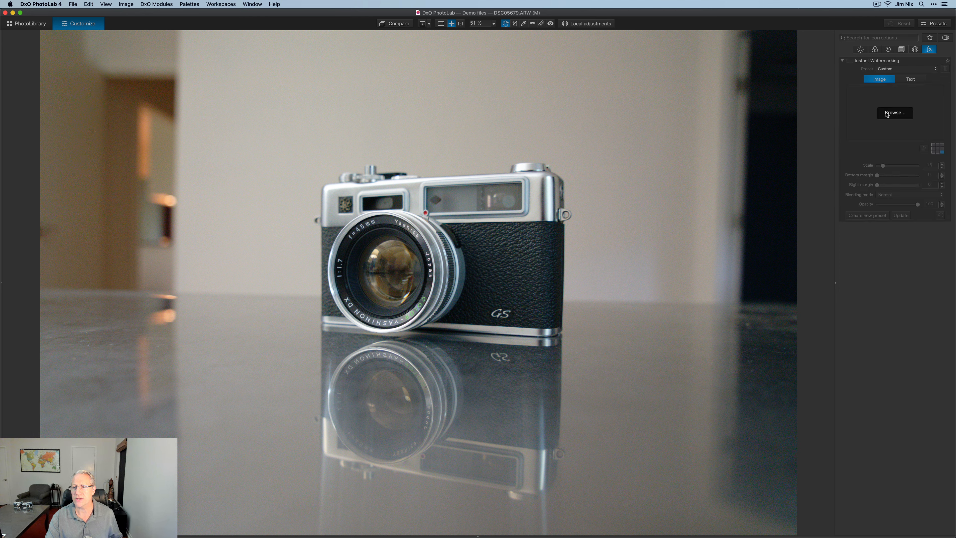
Create a text watermark made of a copyright sign, the photographer's full name and the word "Photos"
{"action": "left_click", "coordinate": [911, 80]}
{"action": "left_click", "coordinate": [881, 88]}
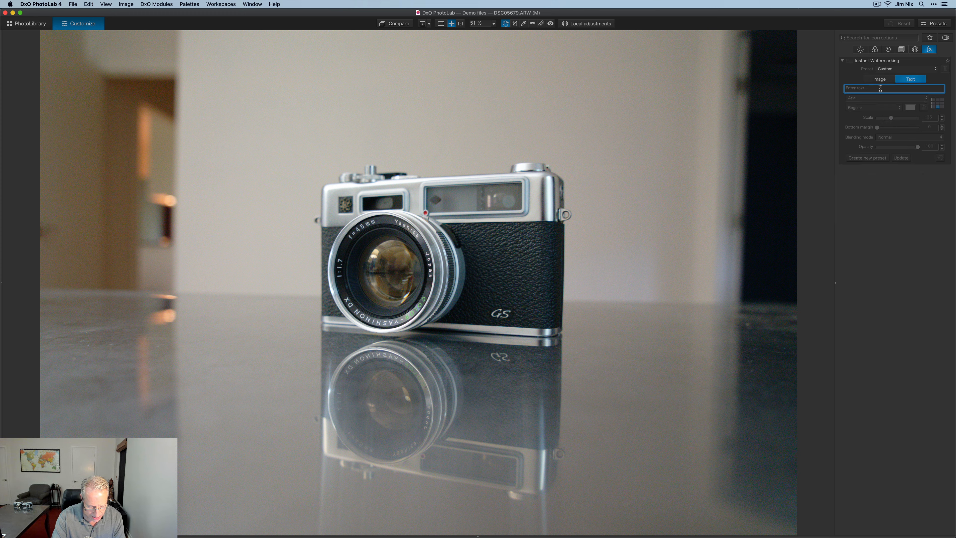
{"action": "type", "text": "© Jim Nix"}
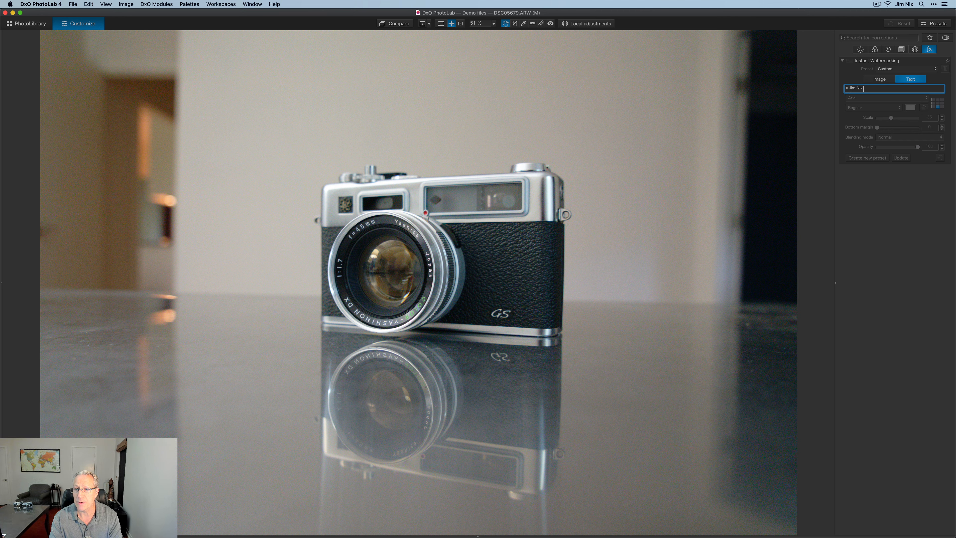
{"action": "type", "text": " Photos"}
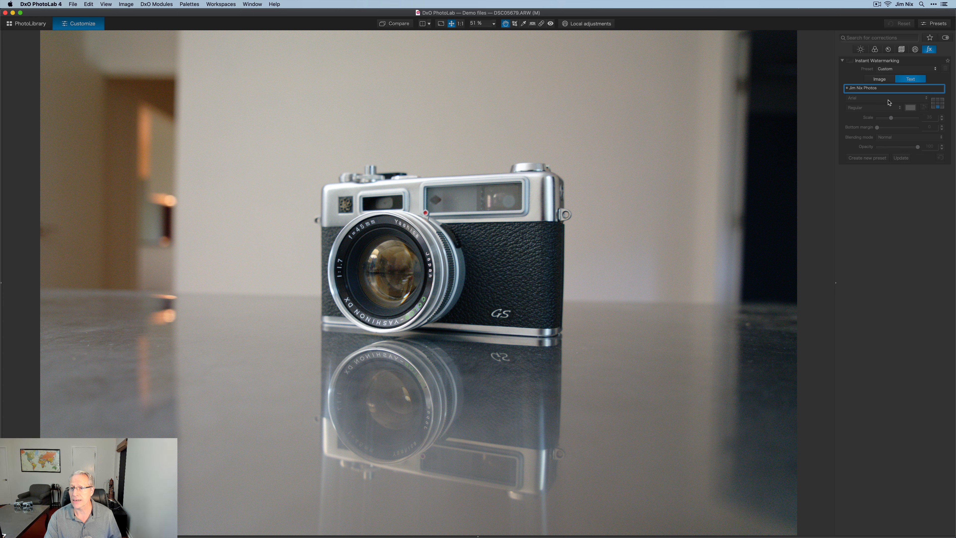
{"action": "key", "text": "Return"}
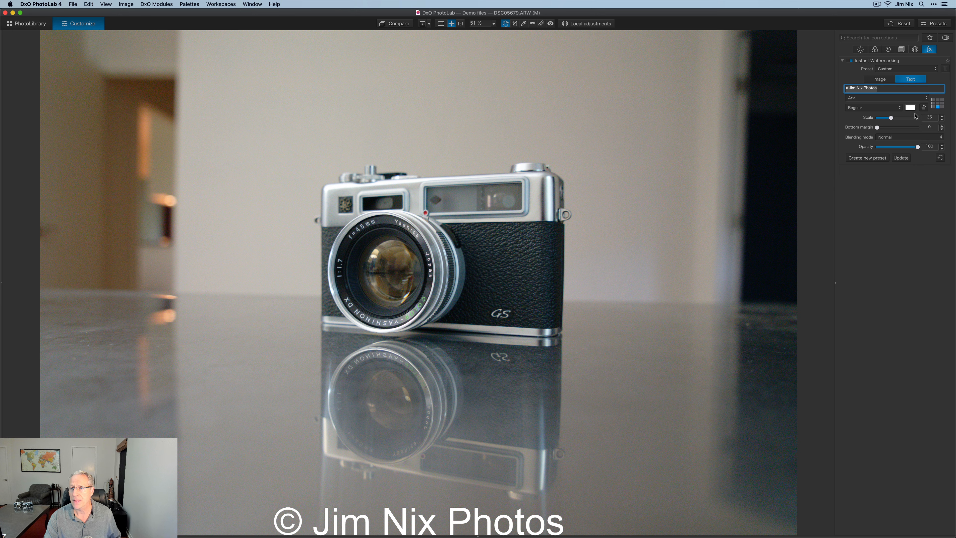
Place the text watermark at the photo's bottom right at scale 23 with larger bottom and right margins, and look through the available fonts
{"action": "left_click", "coordinate": [942, 107]}
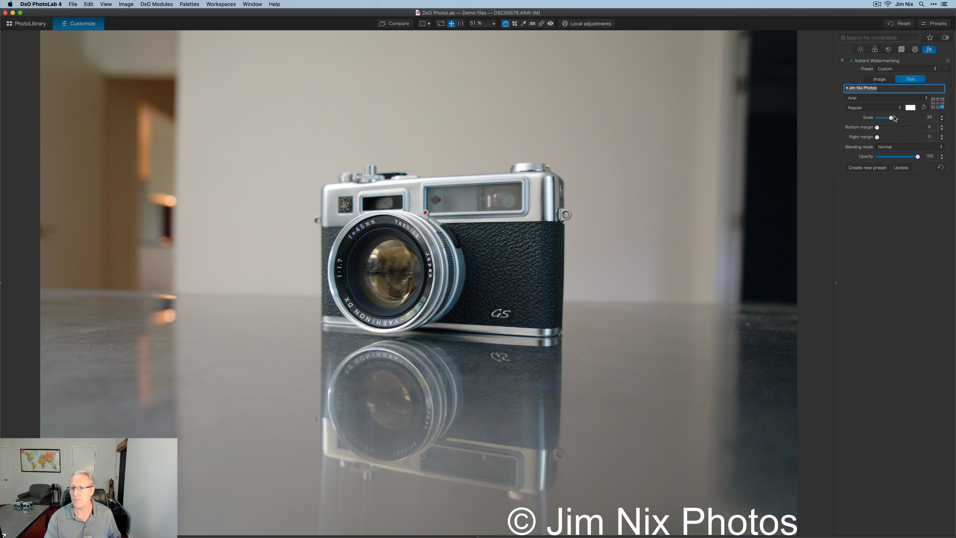
{"action": "left_click_drag", "start_coordinate": [889, 120], "coordinate": [881, 138]}
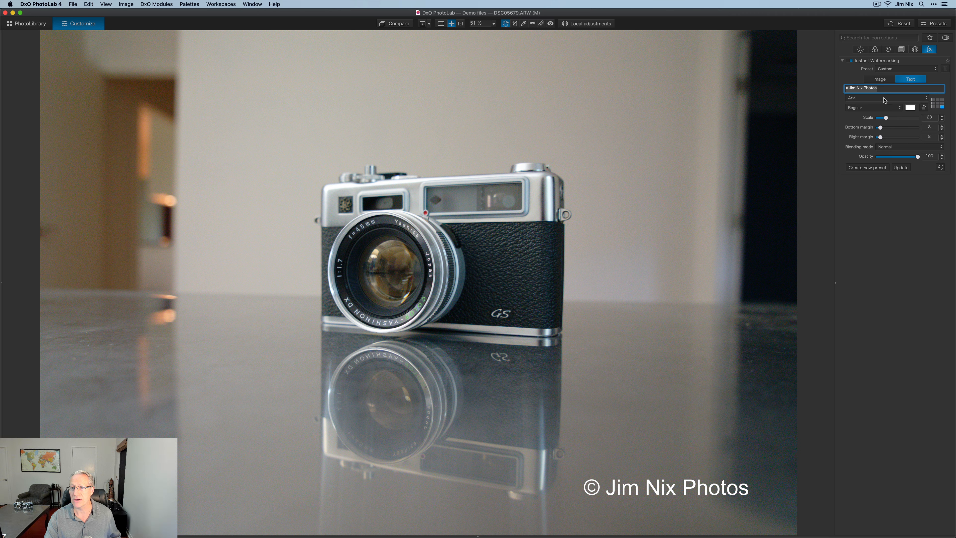
{"action": "left_click", "coordinate": [921, 97]}
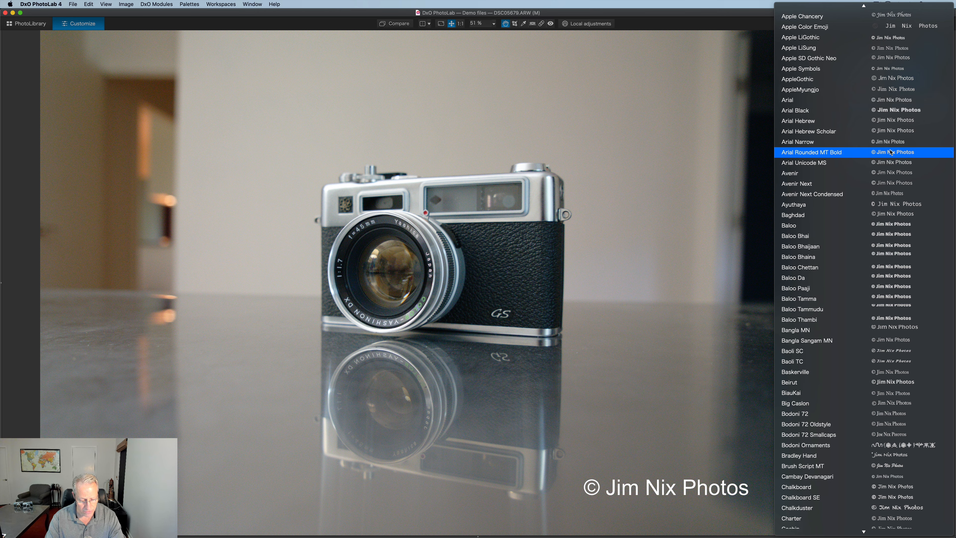
{"action": "key", "text": "Escape"}
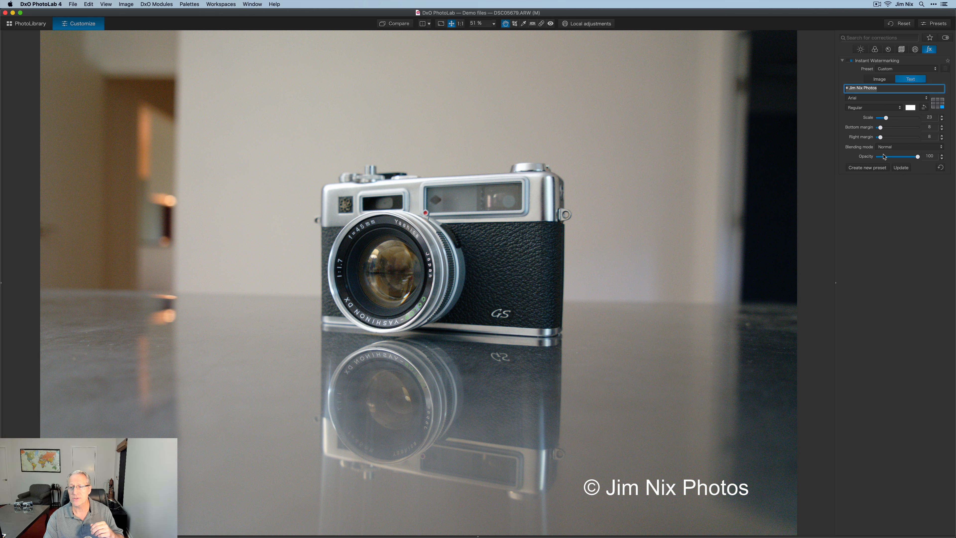
Move the text watermark to the photo's top-left corner and try out its top and left margins
{"action": "left_click", "coordinate": [933, 99]}
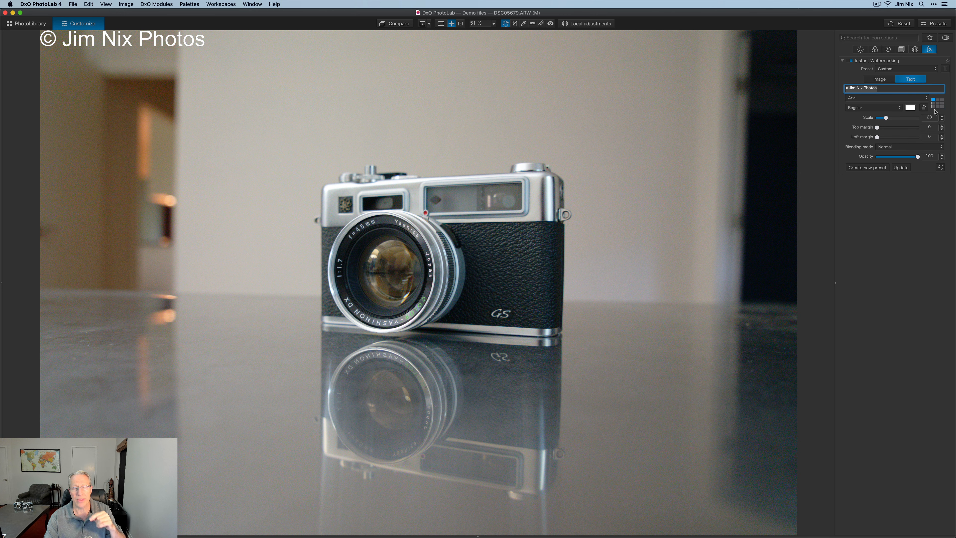
{"action": "left_click_drag", "start_coordinate": [877, 128], "coordinate": [879, 137]}
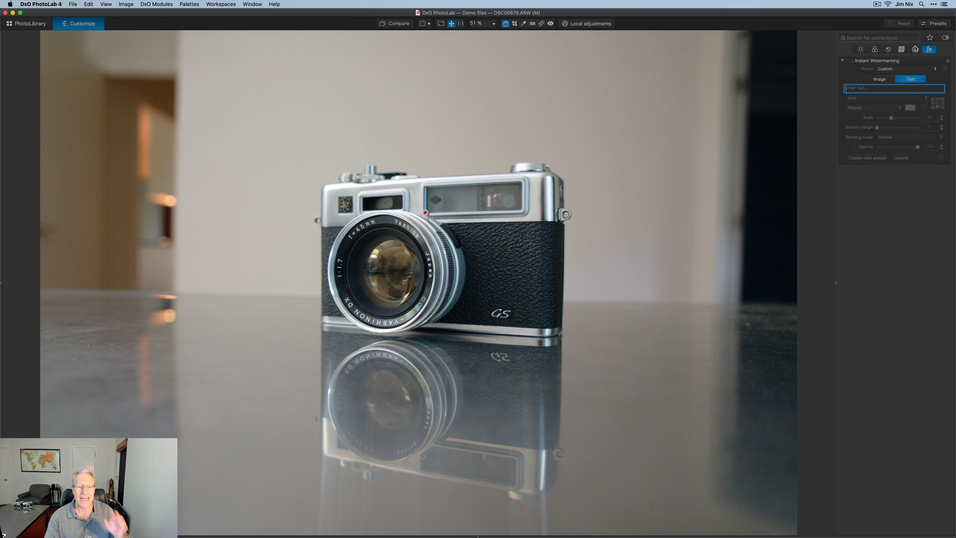
Go back through the local adjustments category to the Geometry corrections
{"action": "left_click", "coordinate": [915, 50]}
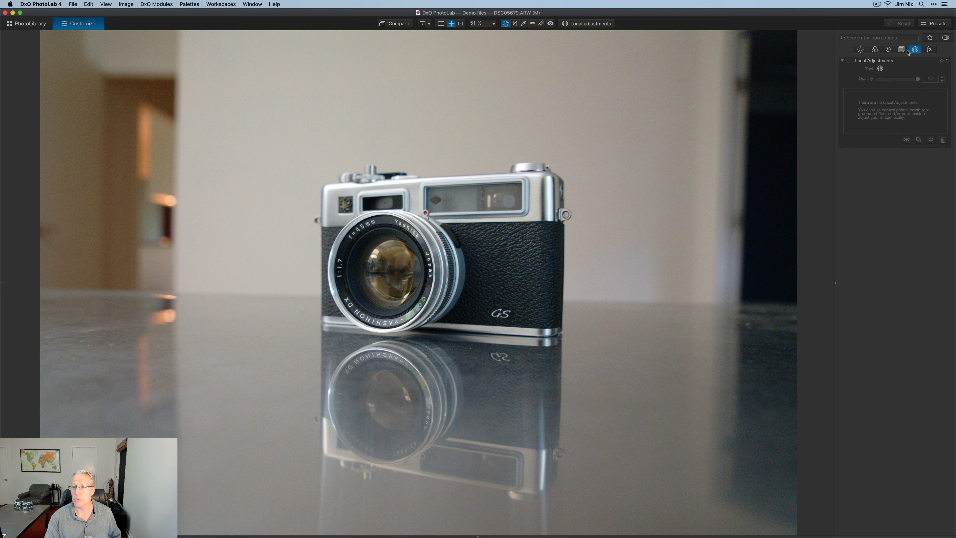
{"action": "left_click", "coordinate": [902, 50]}
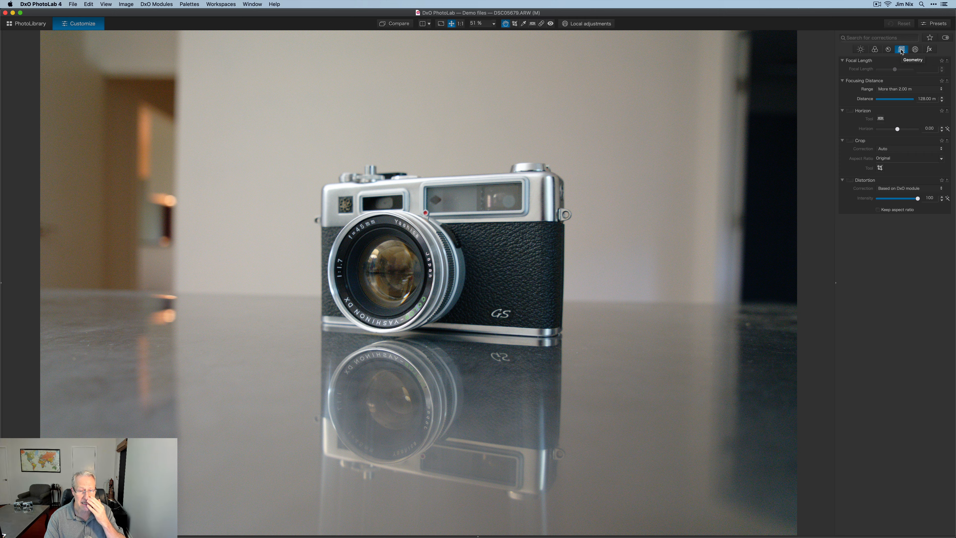
Enable DxO Denoising Technologies on the camera photo in HQ mode and set its luminance to 100
{"action": "left_click", "coordinate": [493, 23]}
{"action": "left_click", "coordinate": [478, 51]}
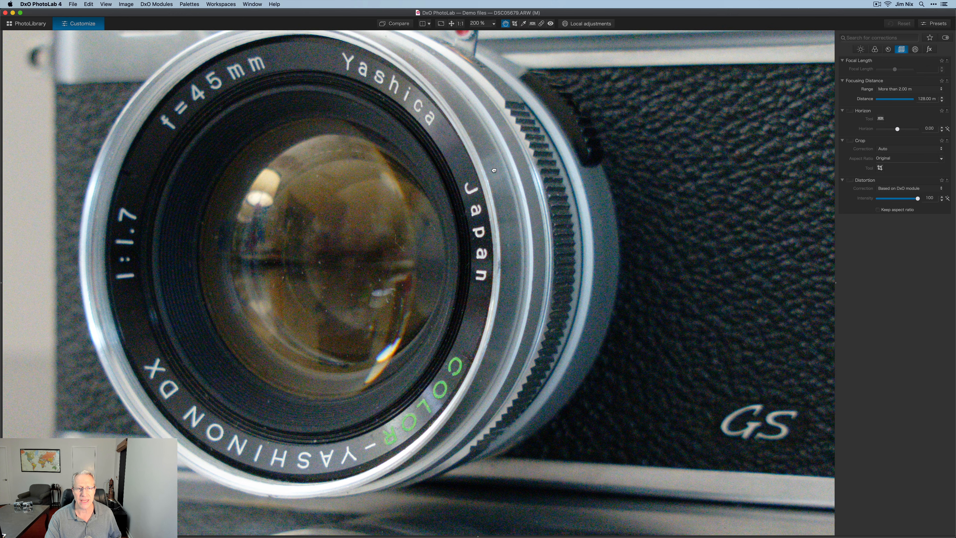
{"action": "left_click_drag", "start_coordinate": [495, 171], "coordinate": [506, 177]}
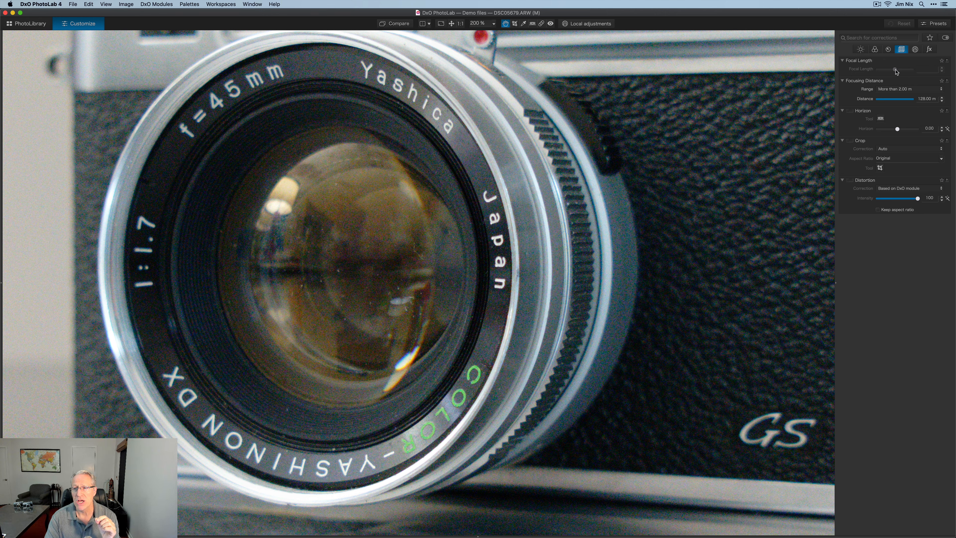
{"action": "left_click", "coordinate": [889, 50]}
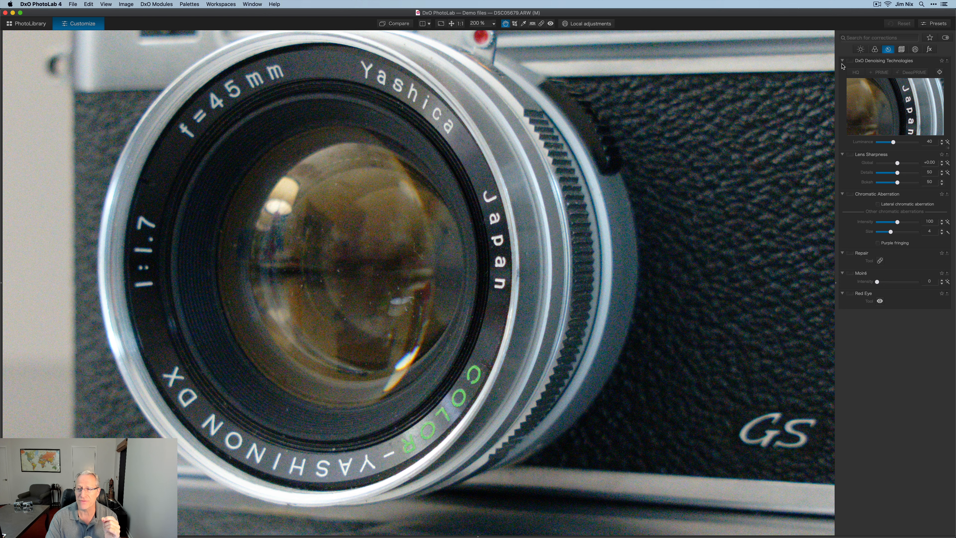
{"action": "left_click", "coordinate": [852, 61]}
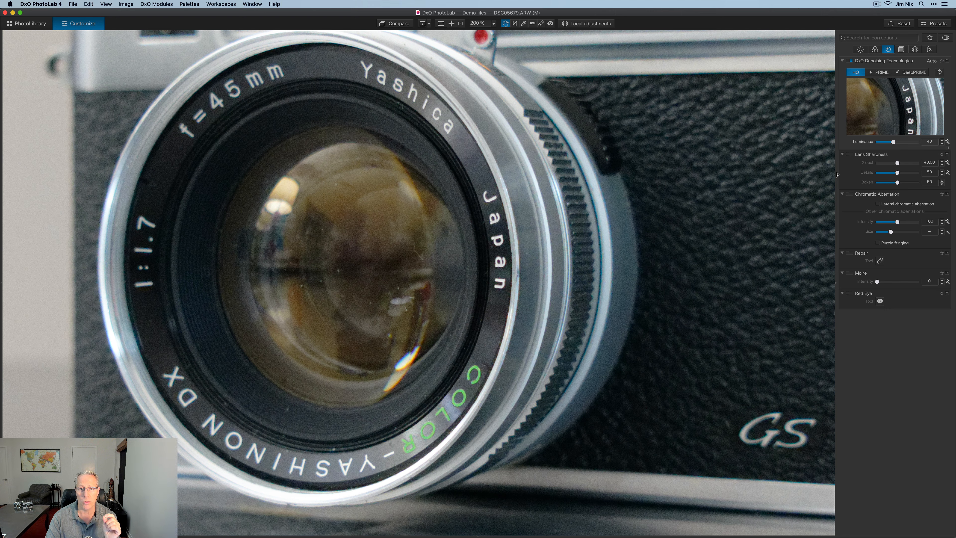
{"action": "left_click_drag", "start_coordinate": [893, 142], "coordinate": [923, 143]}
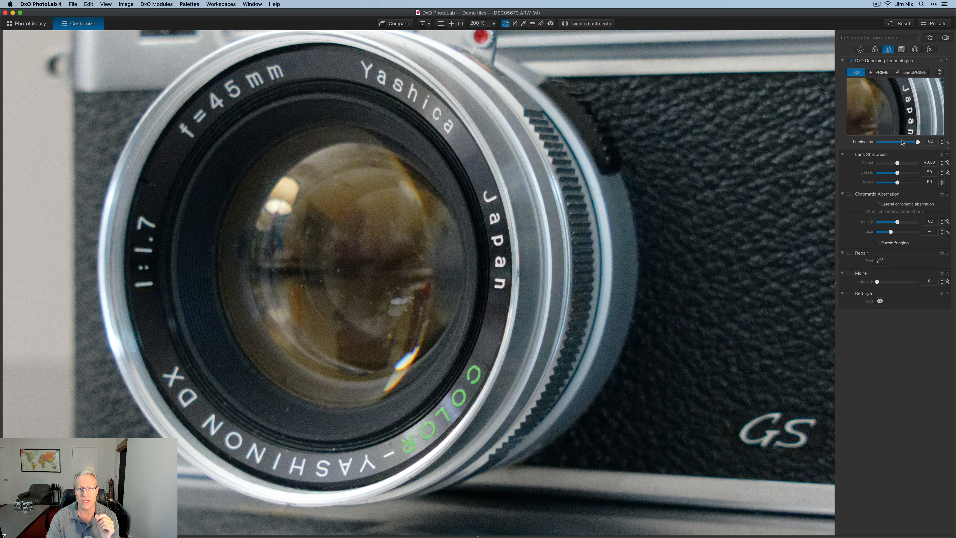
Compare the HQ-denoised photo with the original at 125% zoom and switch the denoising method to DeepPRIME
{"action": "left_click", "coordinate": [483, 23]}
{"action": "key", "text": "BackSpace"}
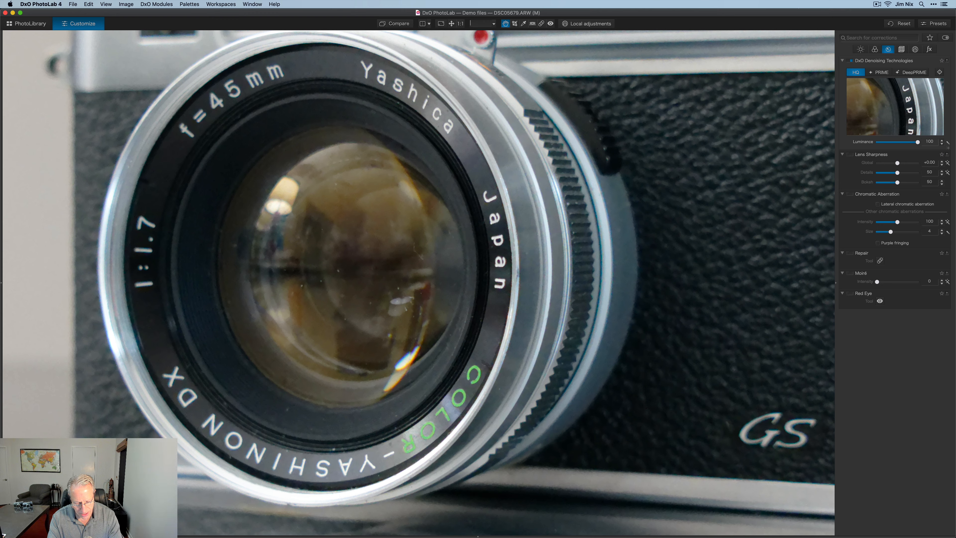
{"action": "type", "text": "125"}
{"action": "key", "text": "Return"}
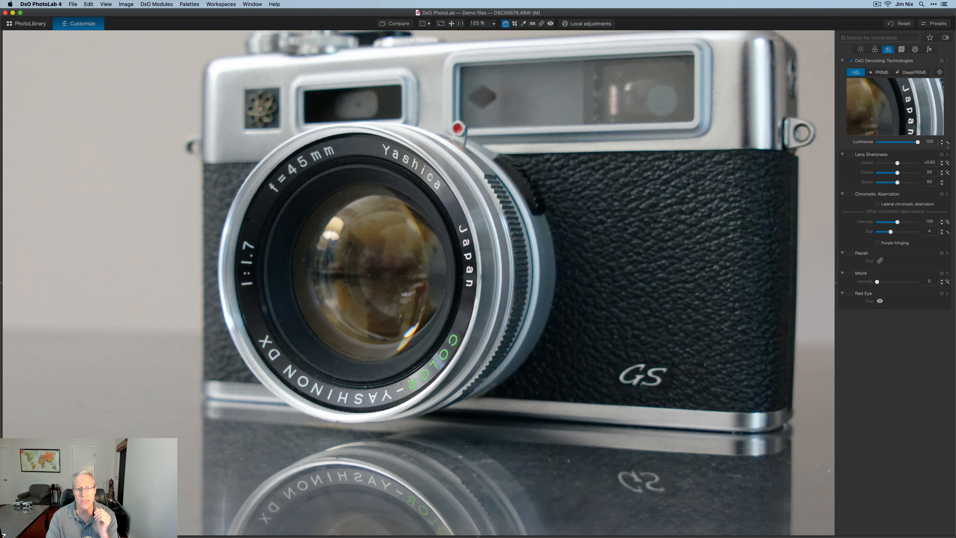
{"action": "left_click", "coordinate": [395, 24]}
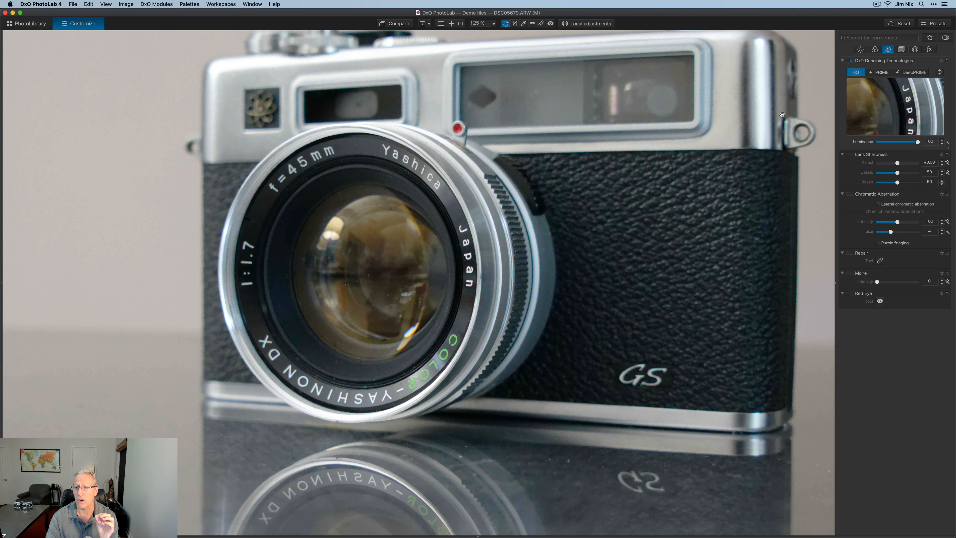
{"action": "left_click", "coordinate": [912, 72]}
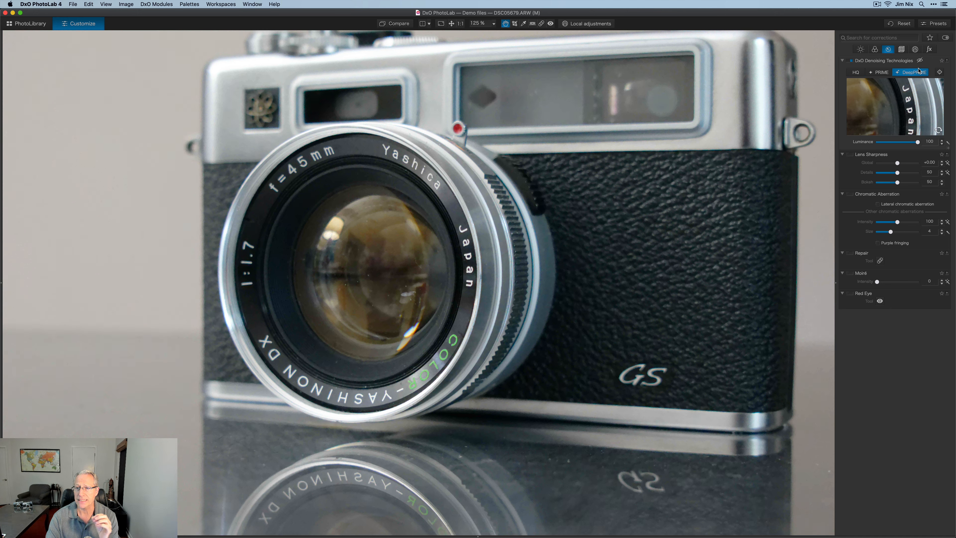